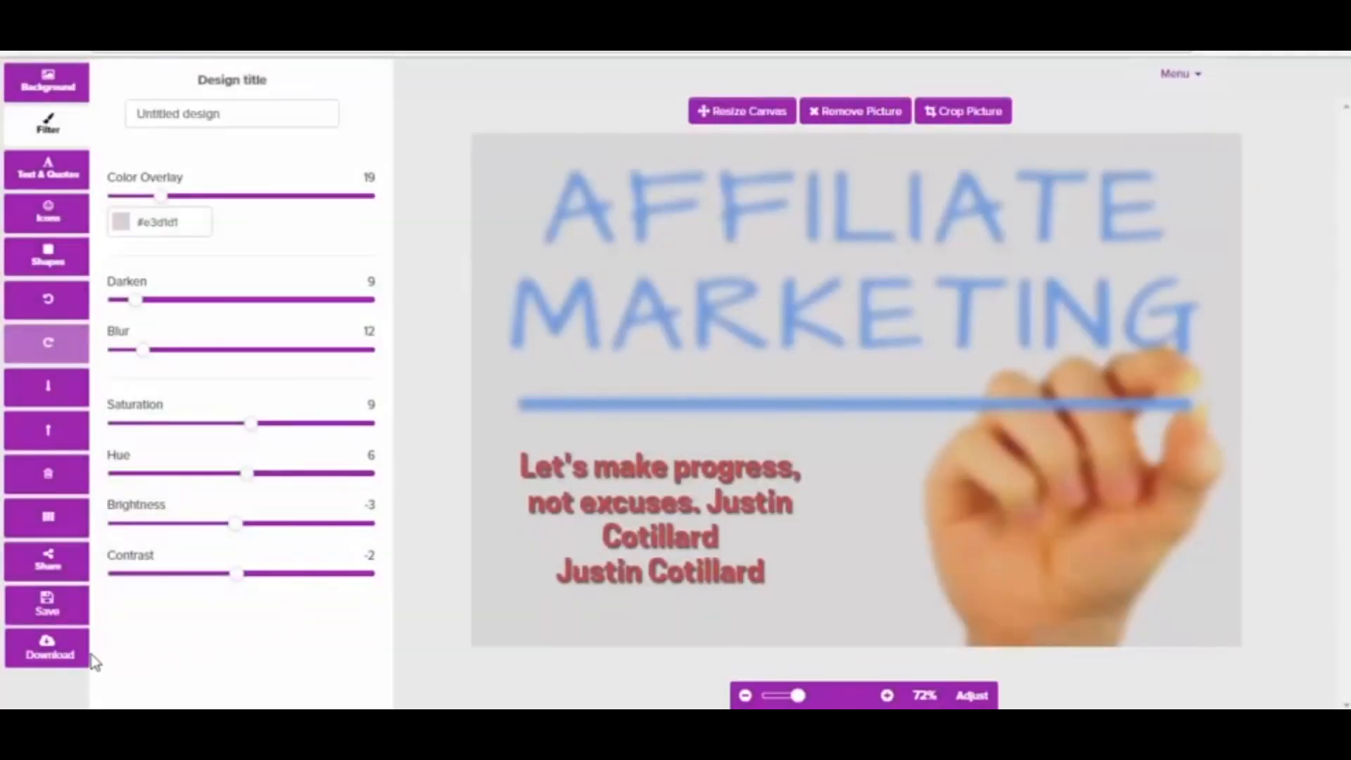
Look over the design's save options and its available download formats
click(46, 610)
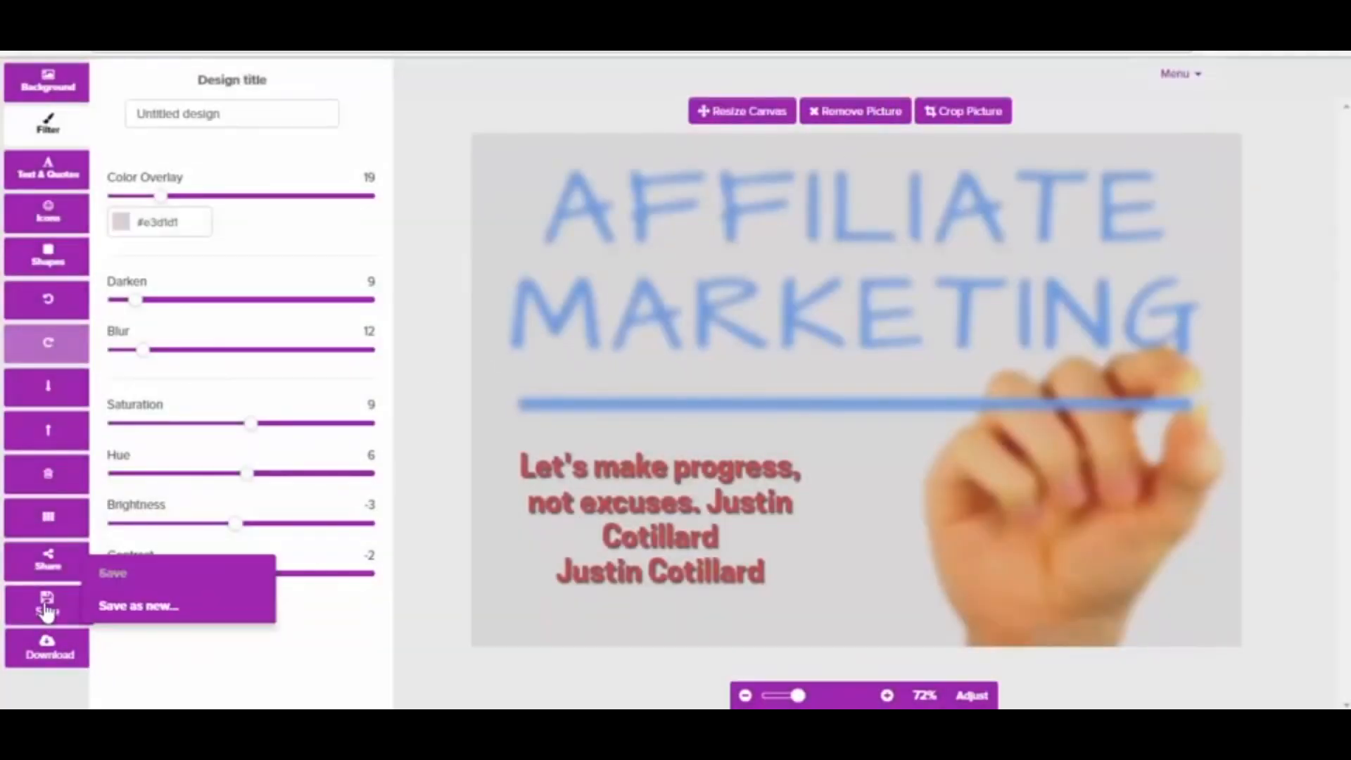
click(49, 660)
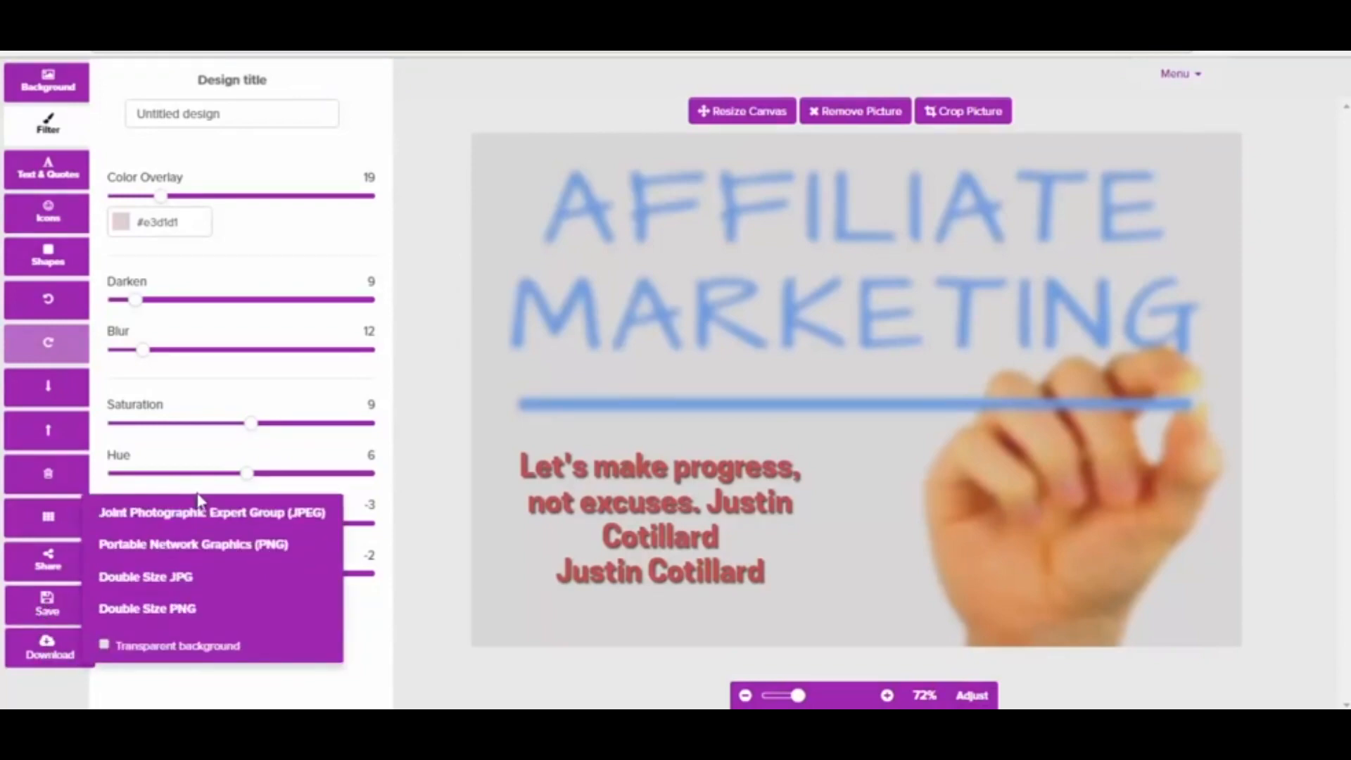
click(421, 521)
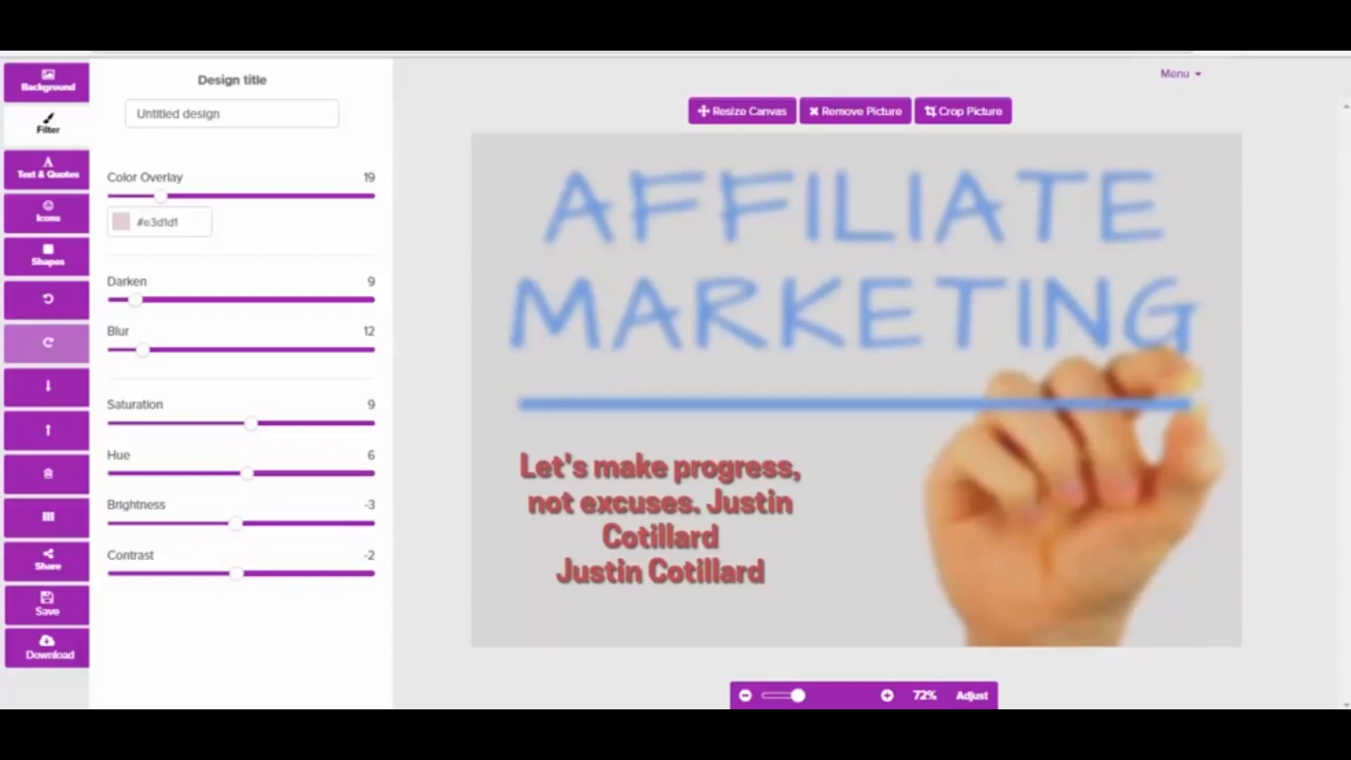
drag(803, 700, 797, 701)
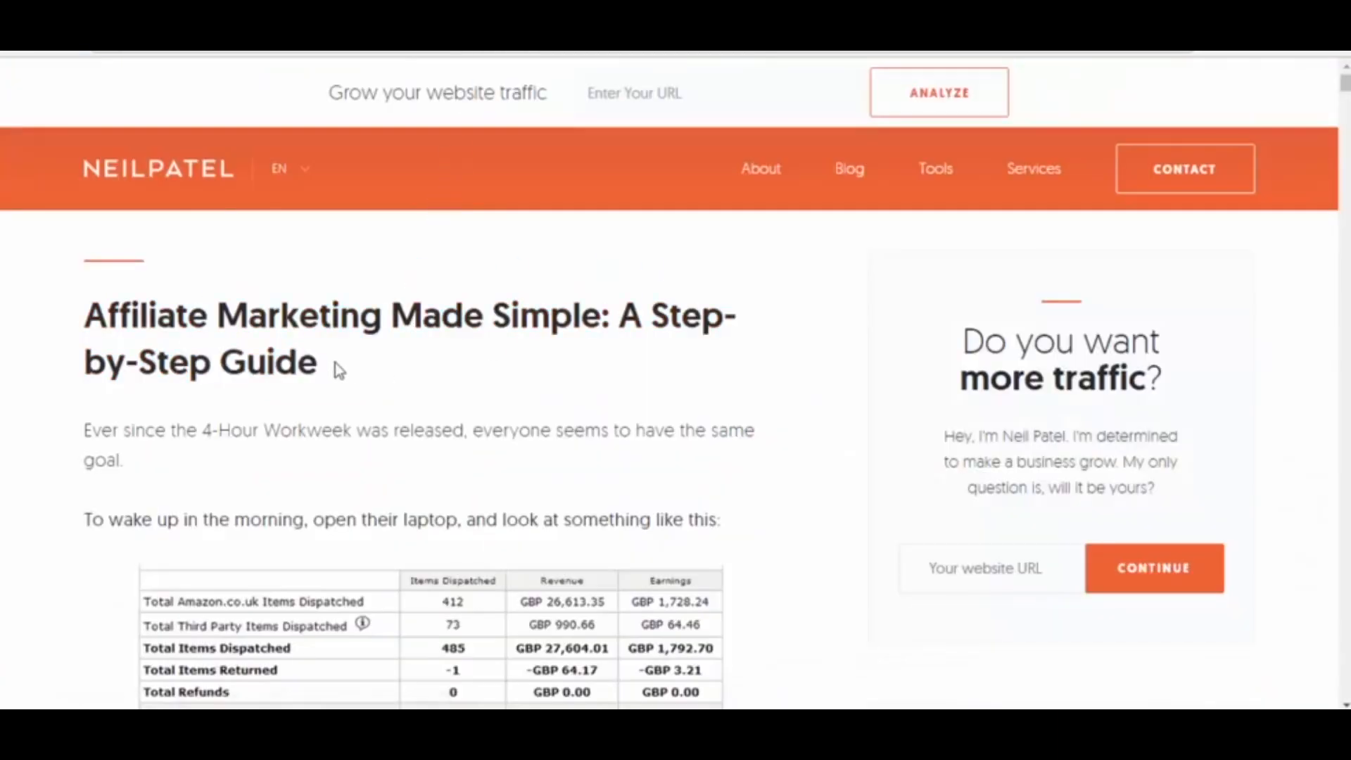
Switch to the article page and send the headline "Affiliate Marketing Made Simple: A Step-by-Step Guide" to Pixelmodo as a new text design
drag(330, 369, 83, 321)
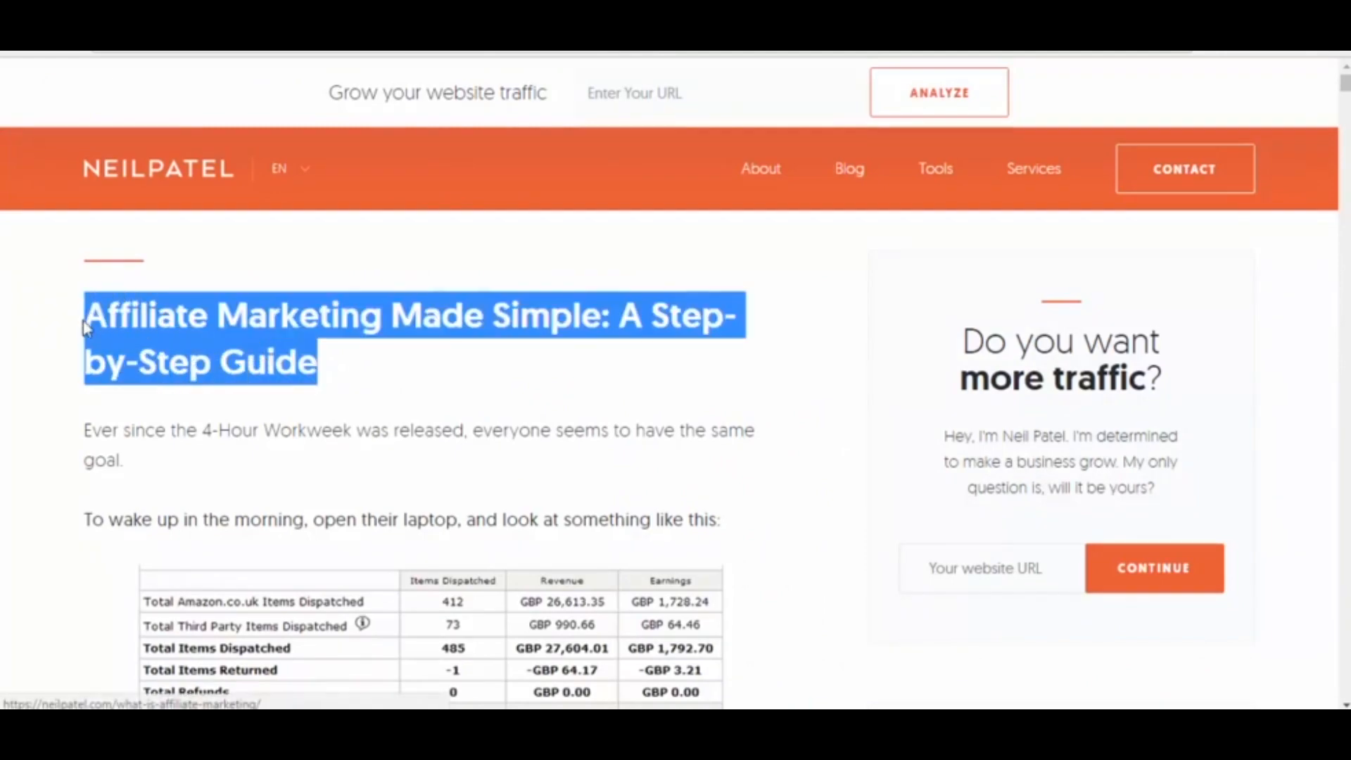
right_click(83, 321)
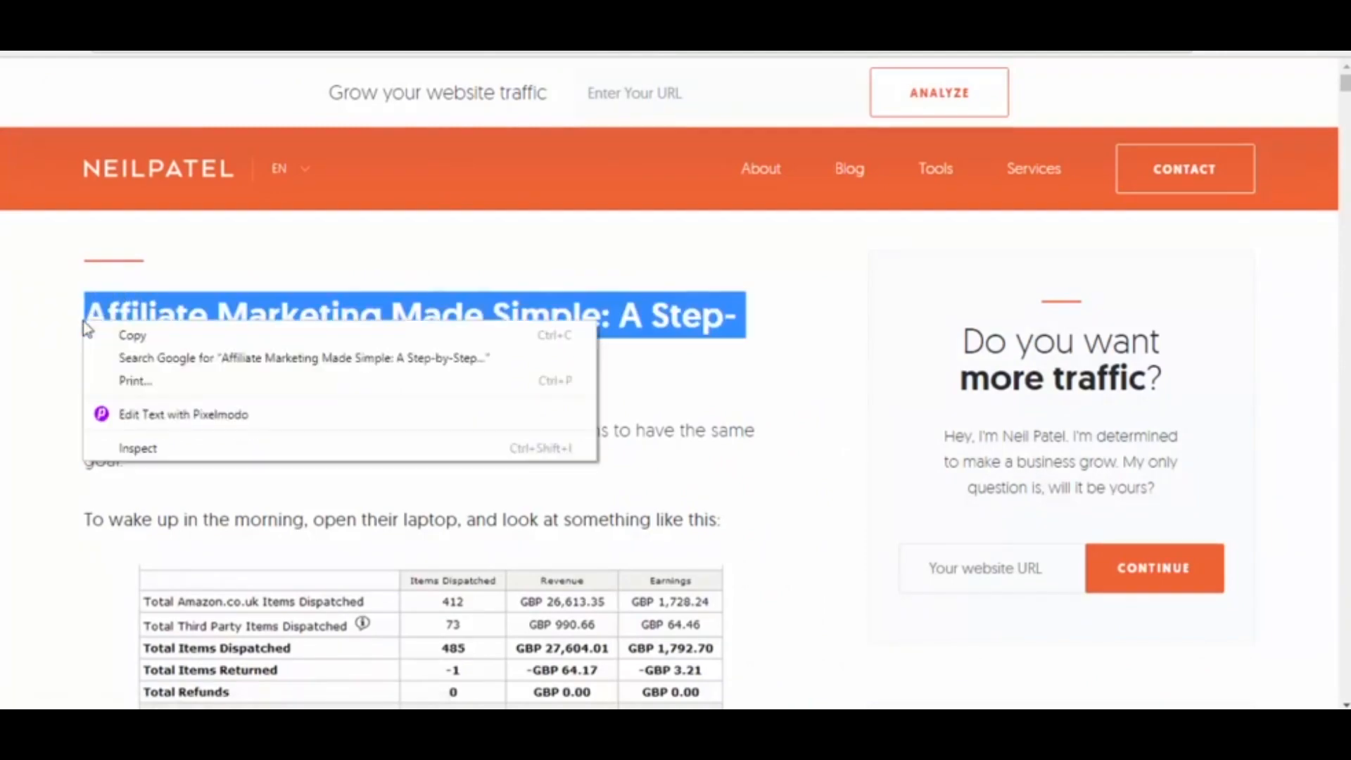
click(158, 417)
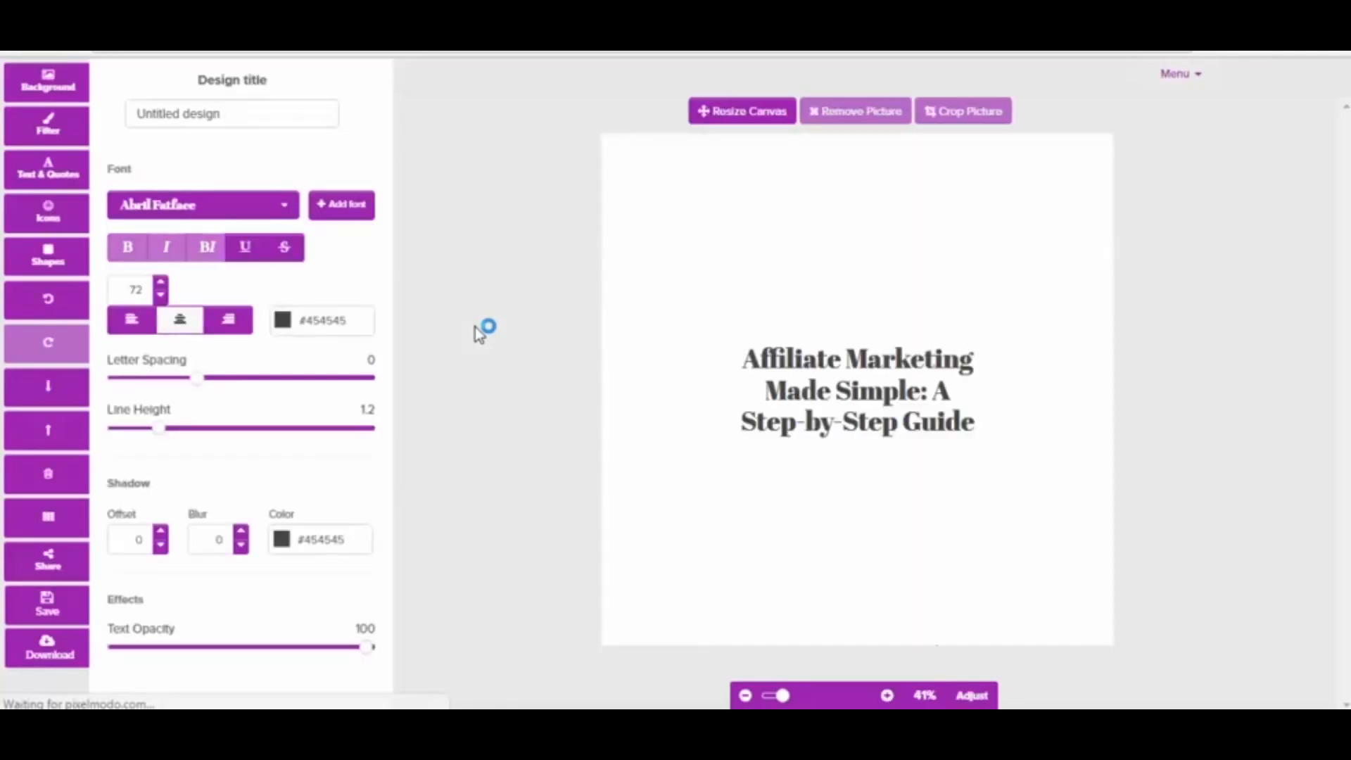
mouse_move(901, 362)
mouse_down()
mouse_move(897, 223)
mouse_move(891, 353)
mouse_up()
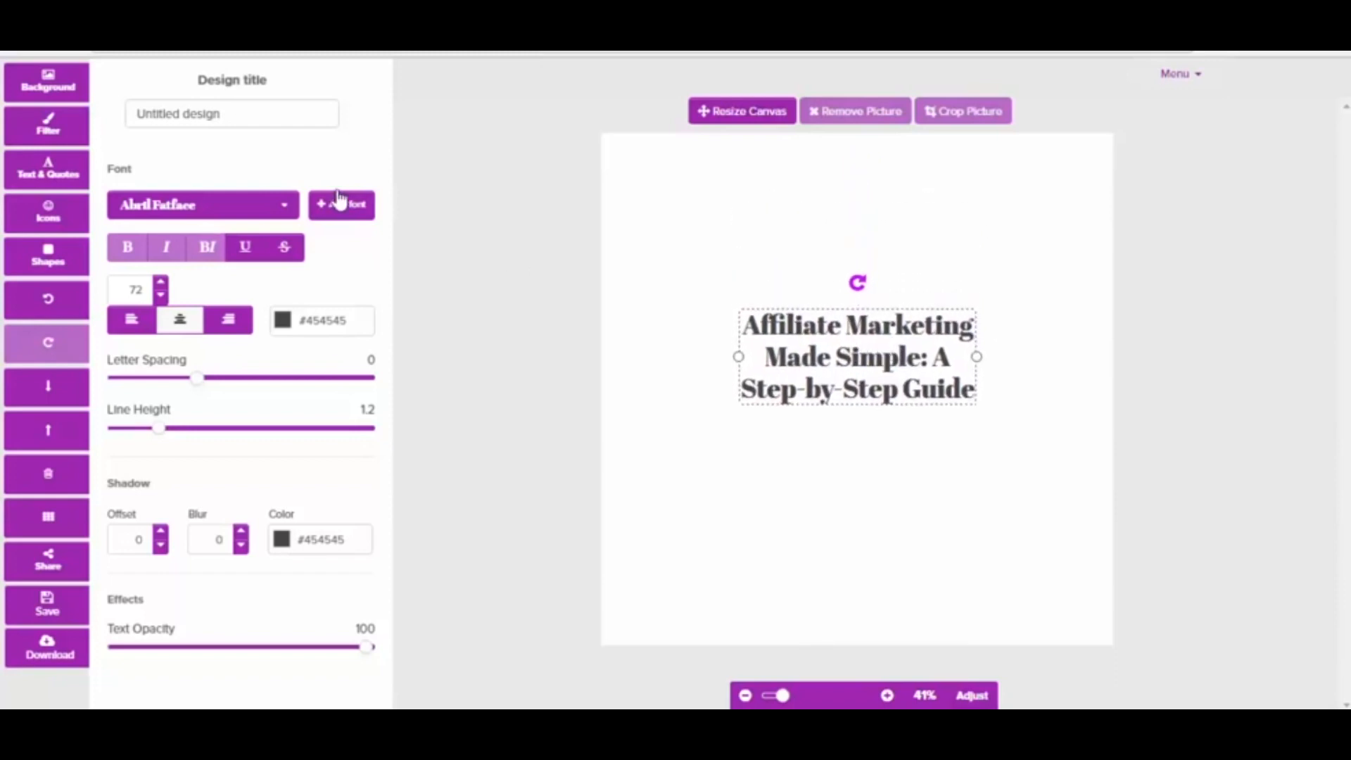
Search the background images for "affiliate" and apply the photo of a person working at computer monitors
click(46, 90)
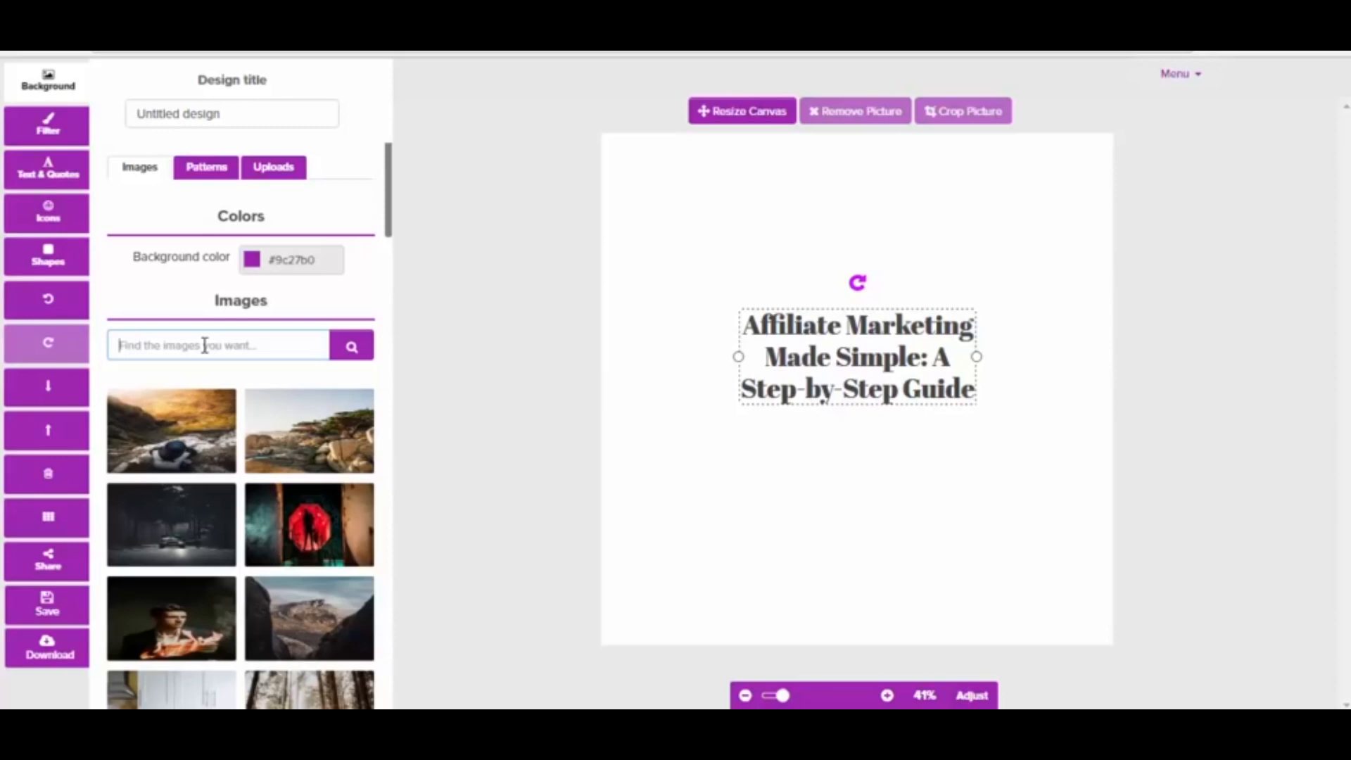
click(204, 345)
text(affiliate)
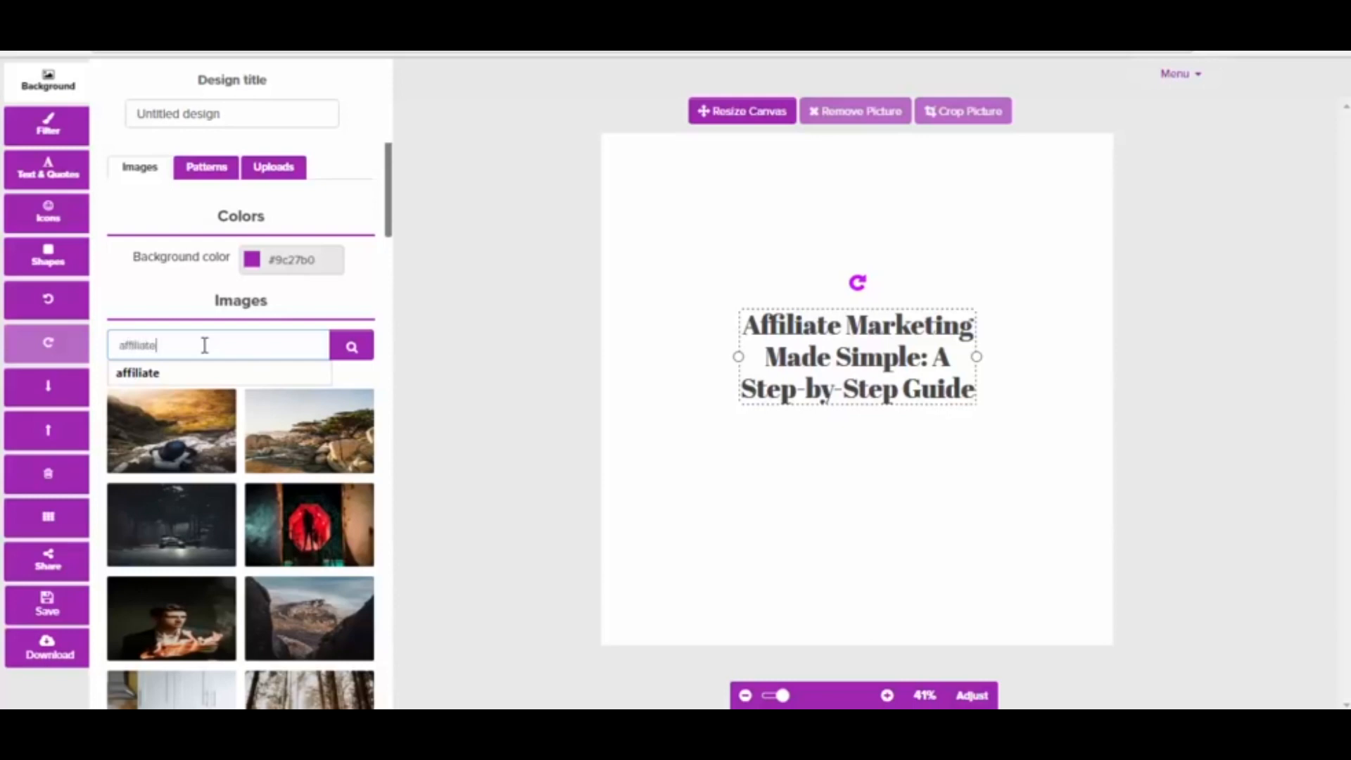
click(167, 374)
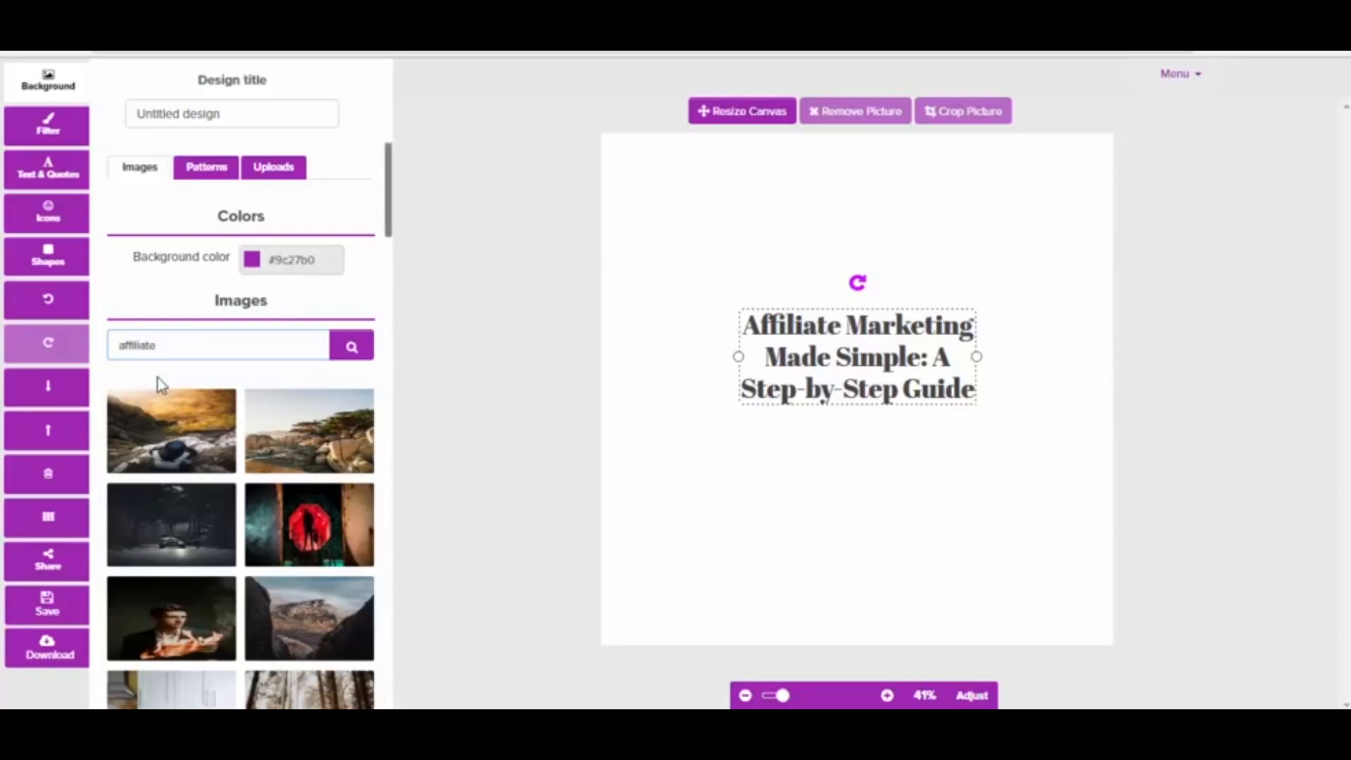
click(354, 349)
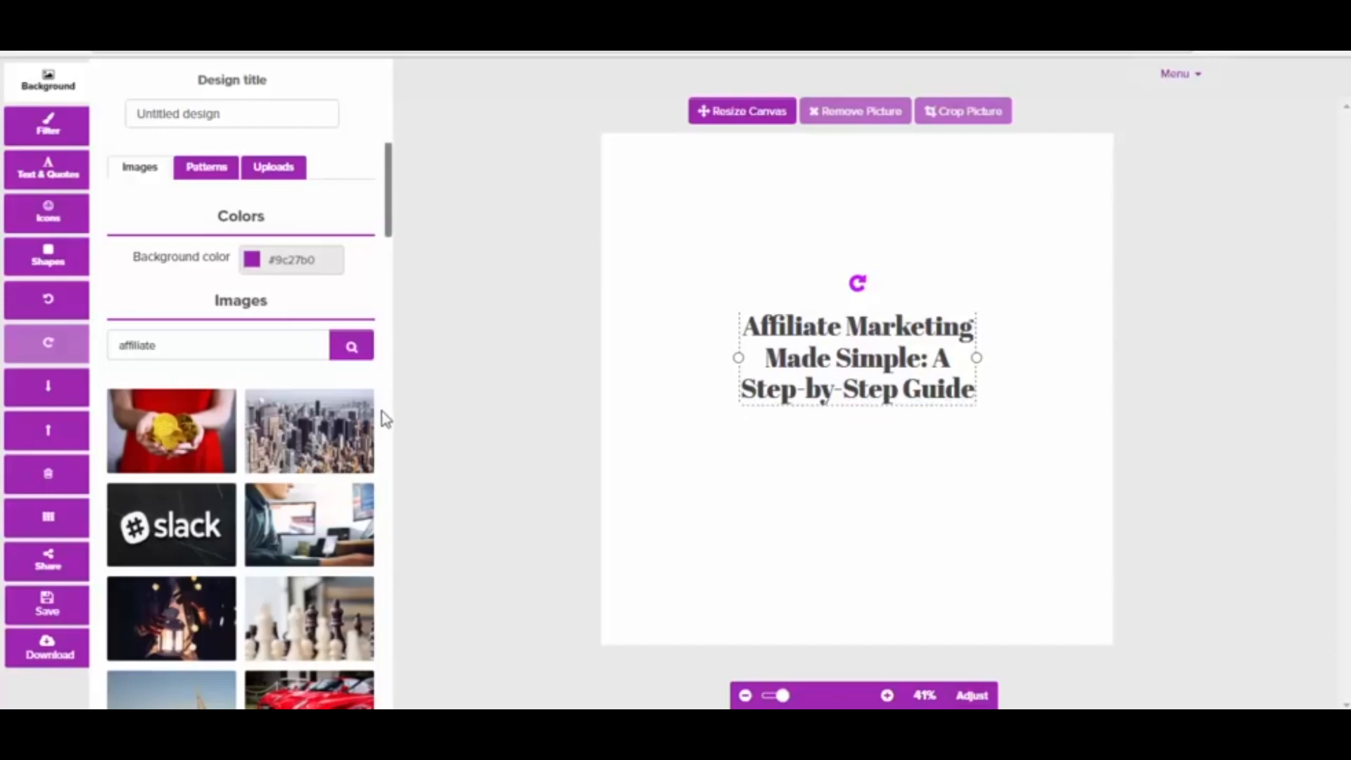
scroll(383, 412, down, 2)
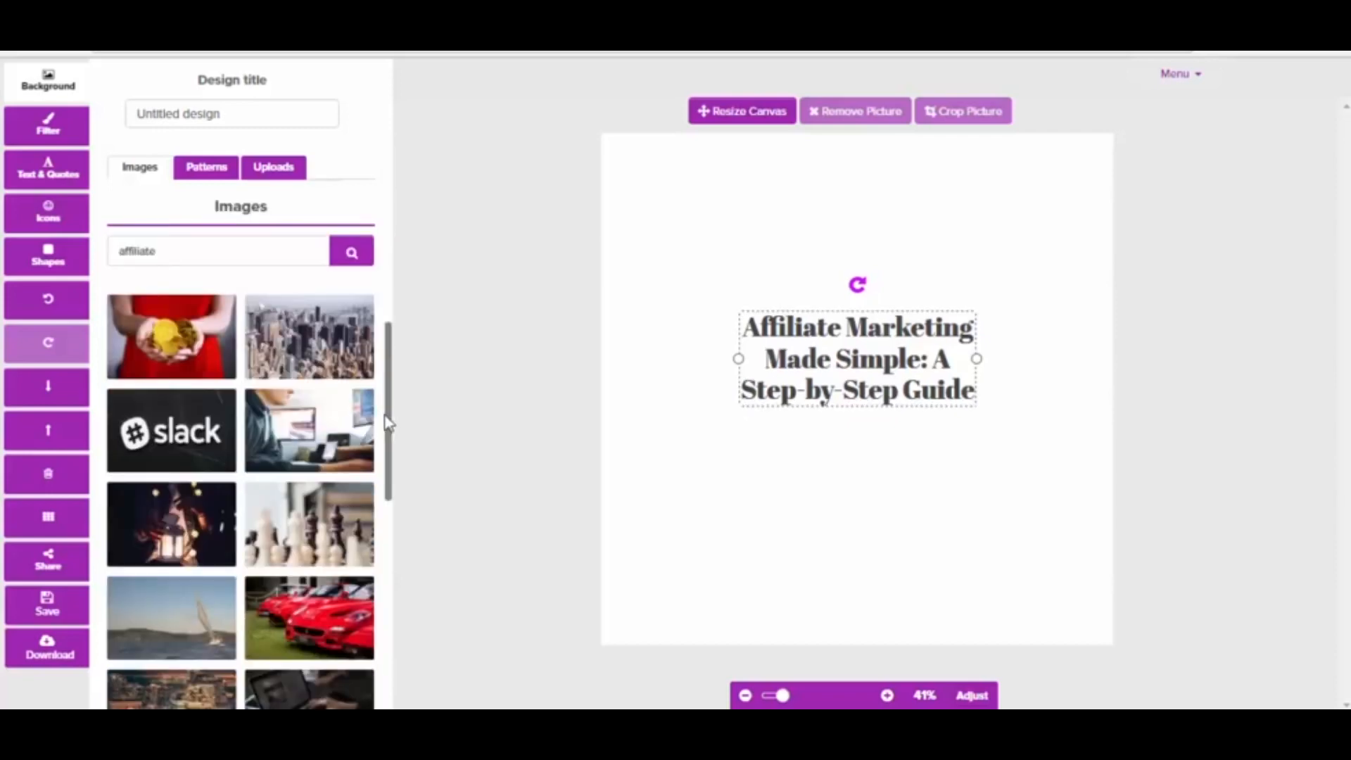
drag(392, 429, 396, 524)
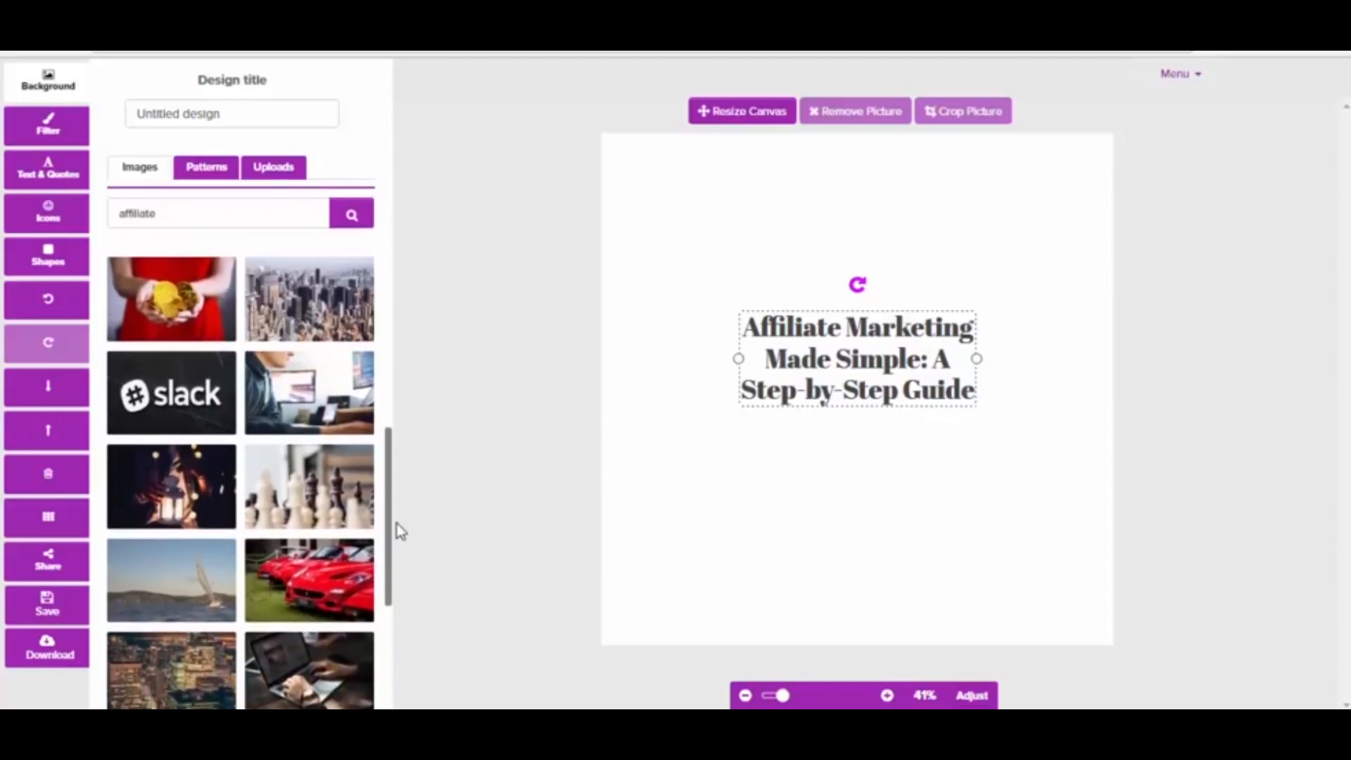
click(310, 391)
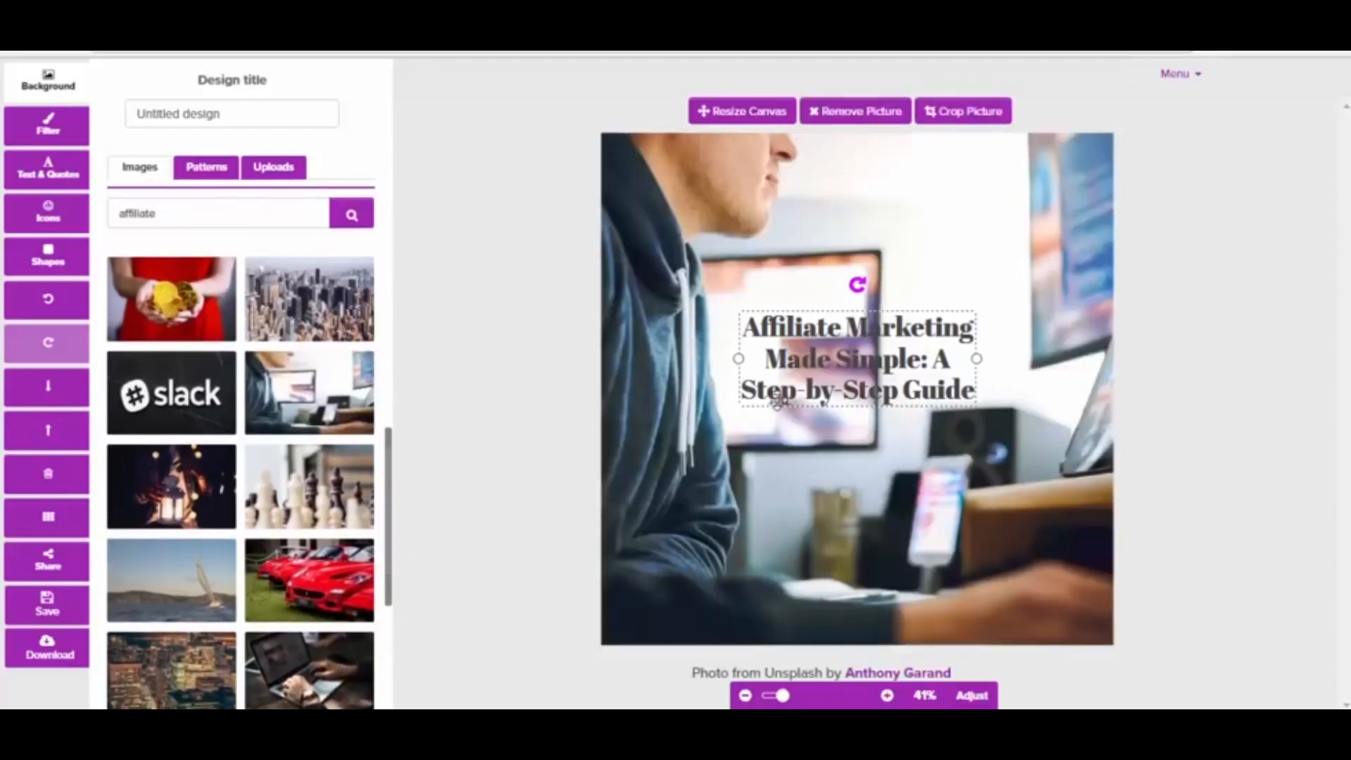
Move the headline slightly higher on the photo and recolor its text with the red preset
drag(854, 359, 857, 326)
click(282, 321)
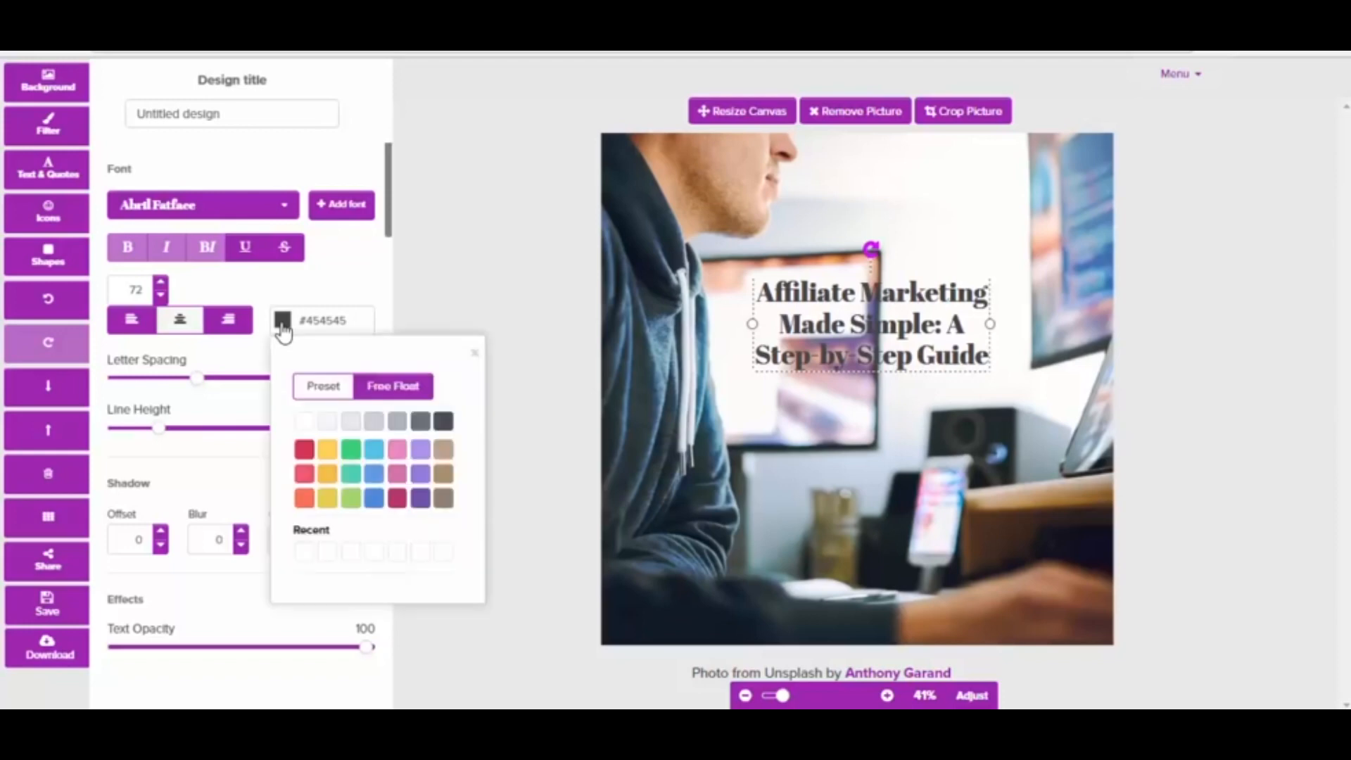
click(305, 448)
click(746, 431)
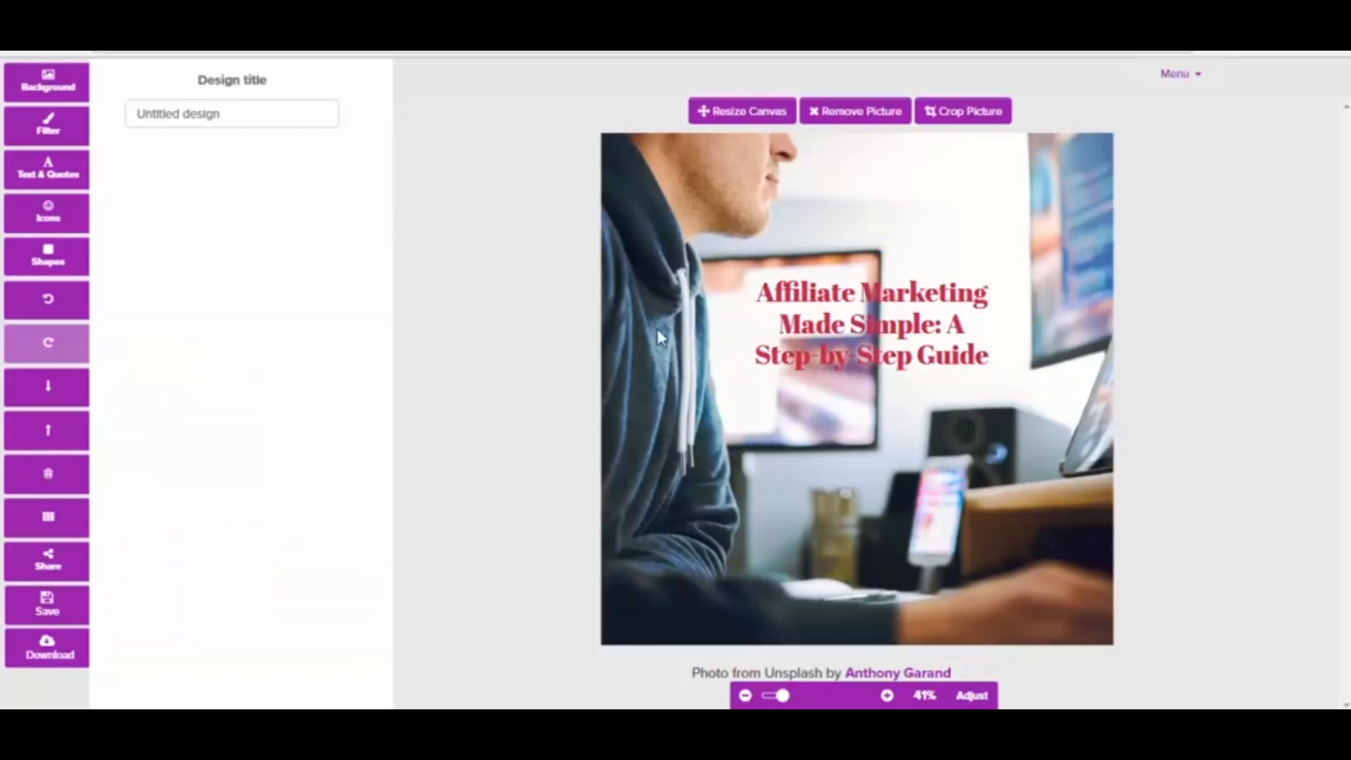
Set the background photo's color overlay to 20 and increase its darken and blur filters
click(48, 134)
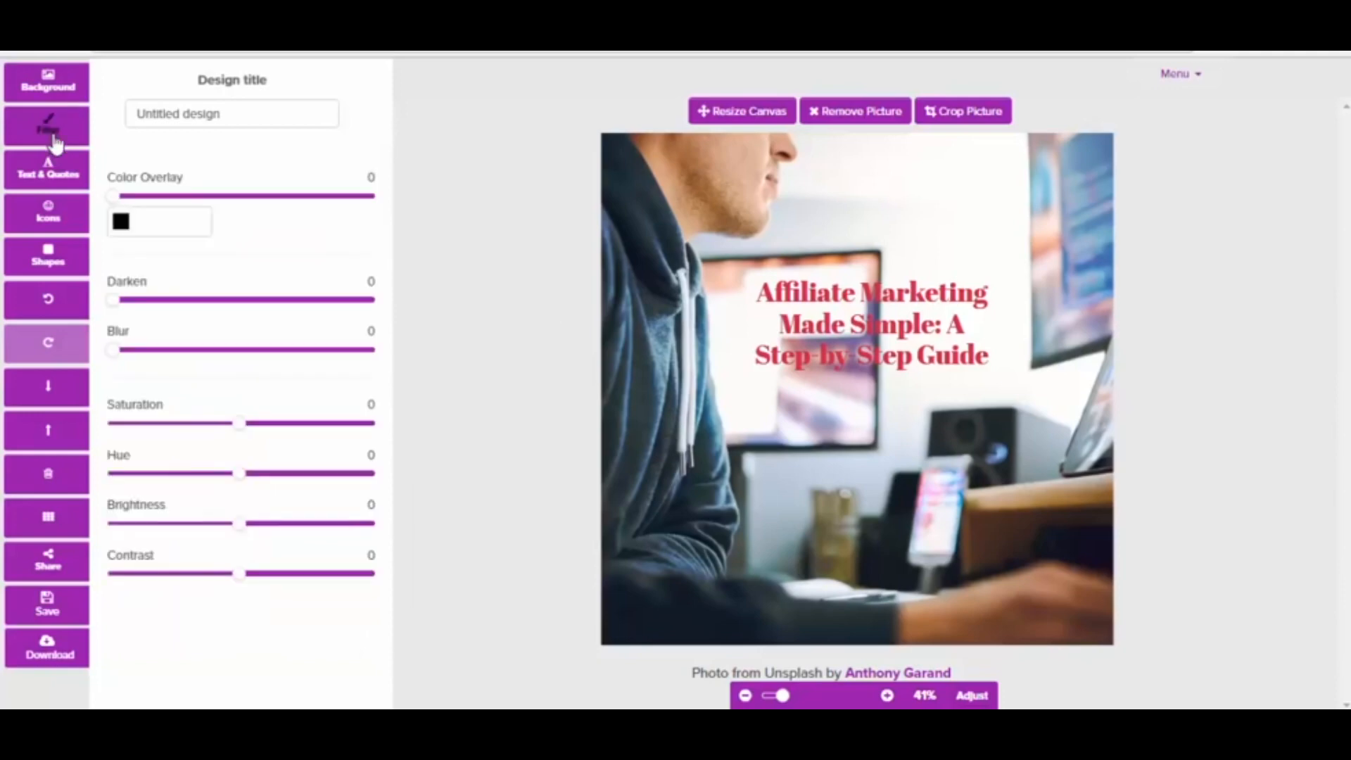
drag(113, 202, 166, 214)
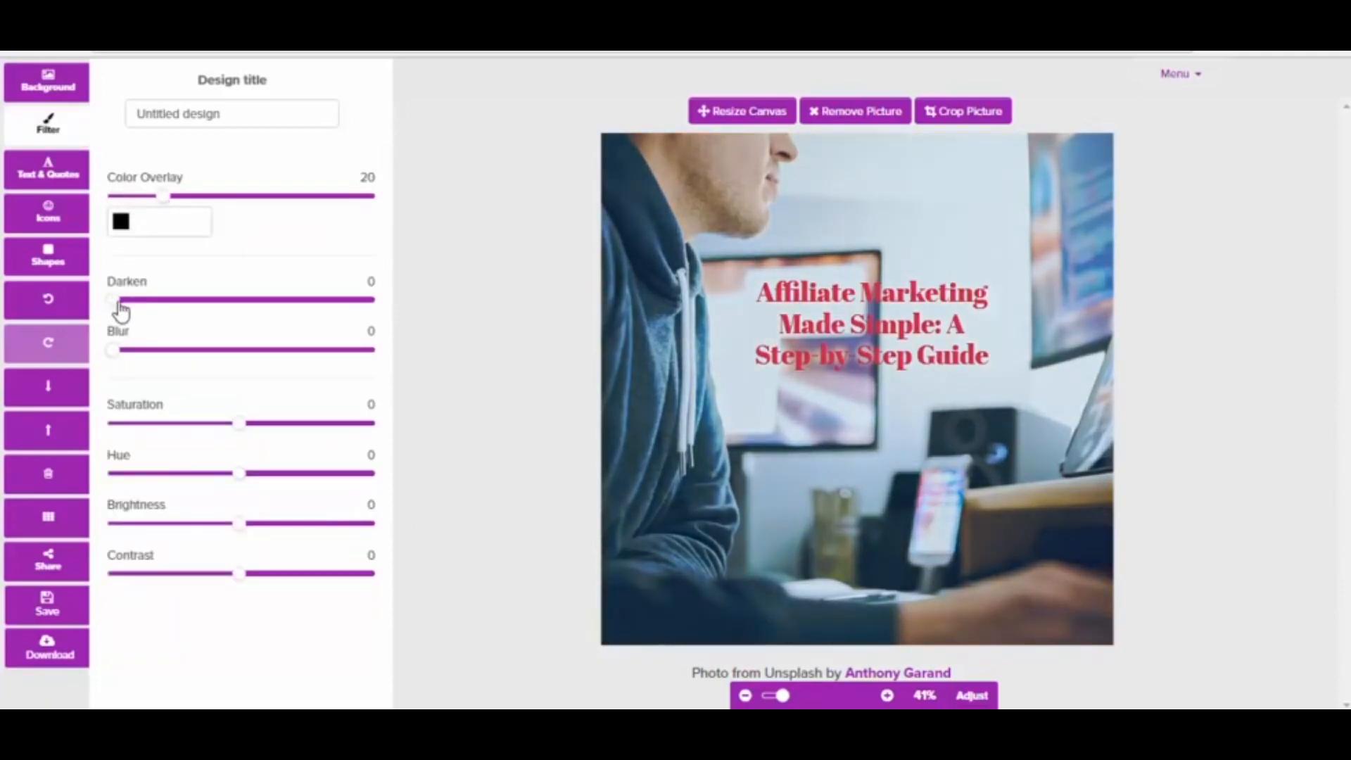
drag(114, 301, 173, 303)
drag(113, 352, 175, 365)
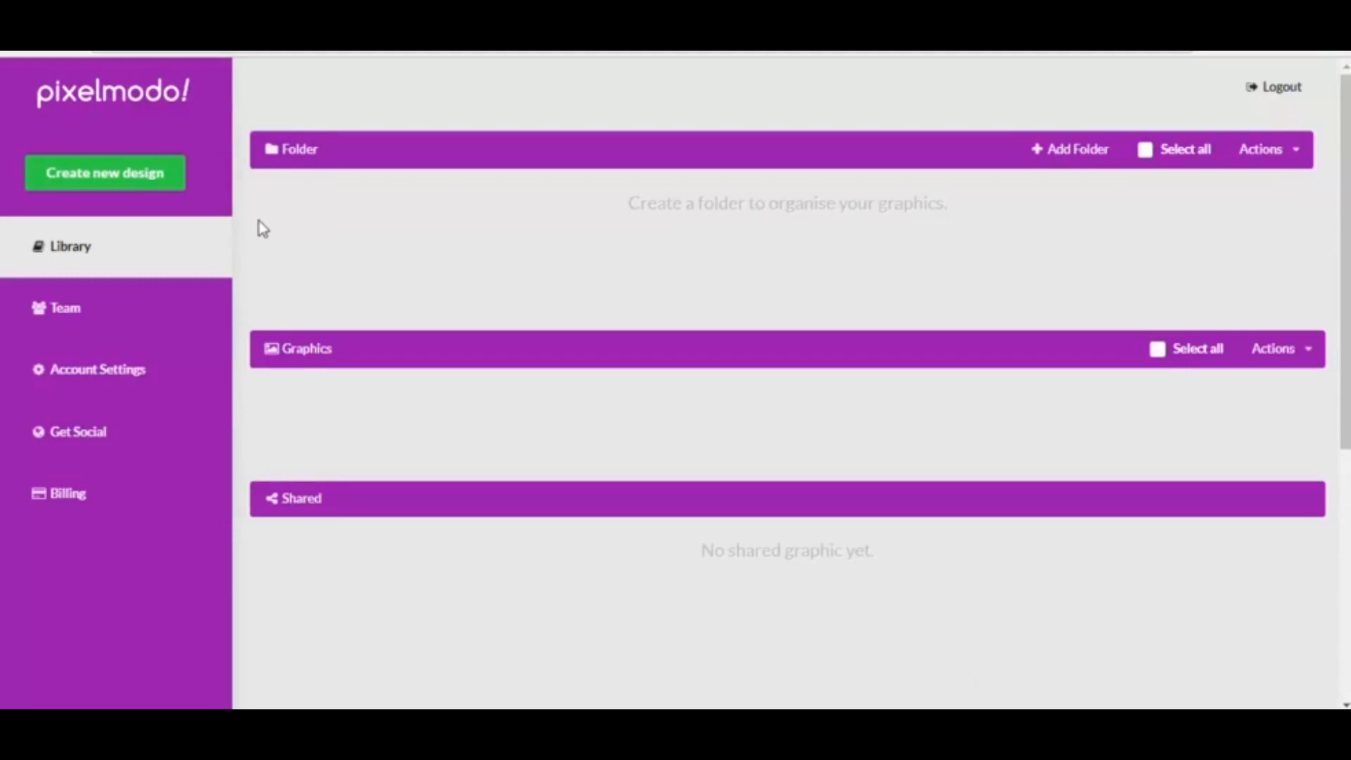
Create a new Facebook Post design (1200px x 900px) from the "Cyber Monday Skincare sales" template
click(116, 182)
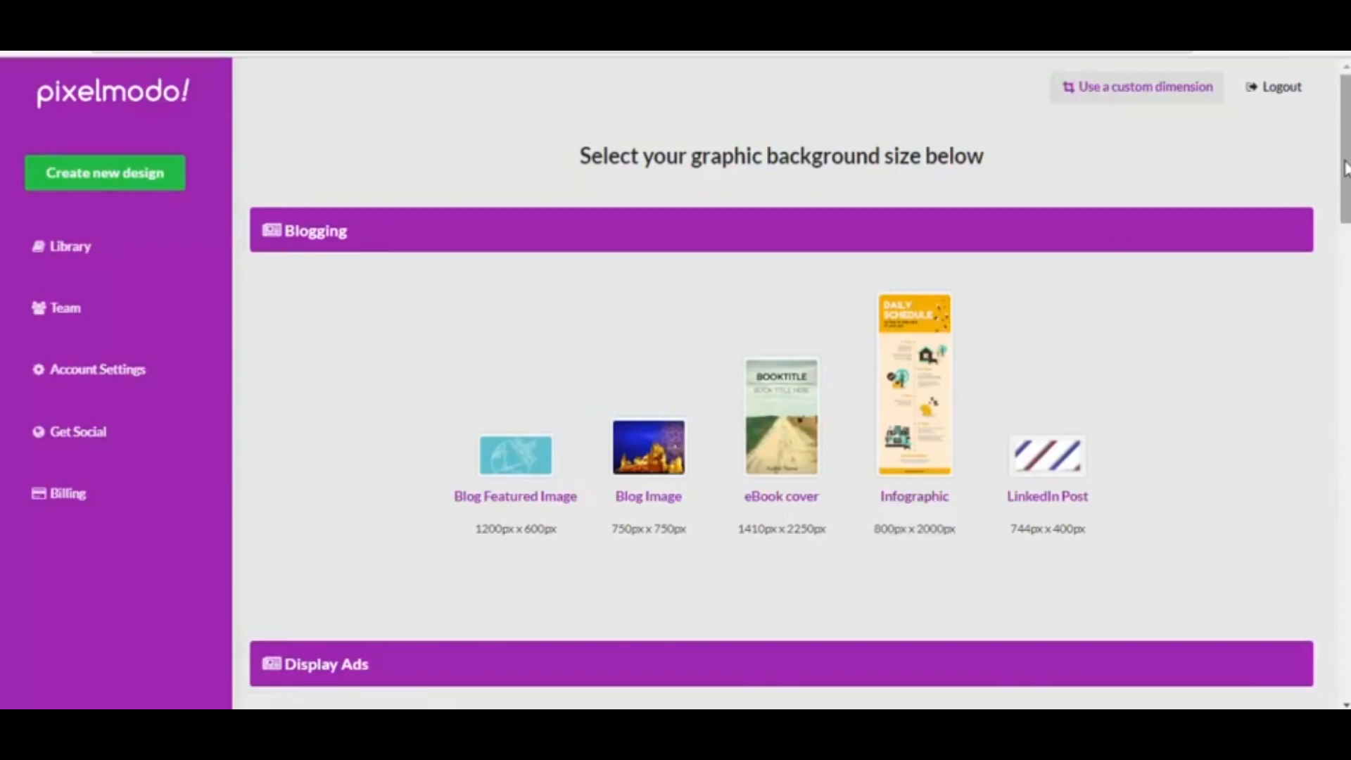
drag(1344, 167, 1347, 545)
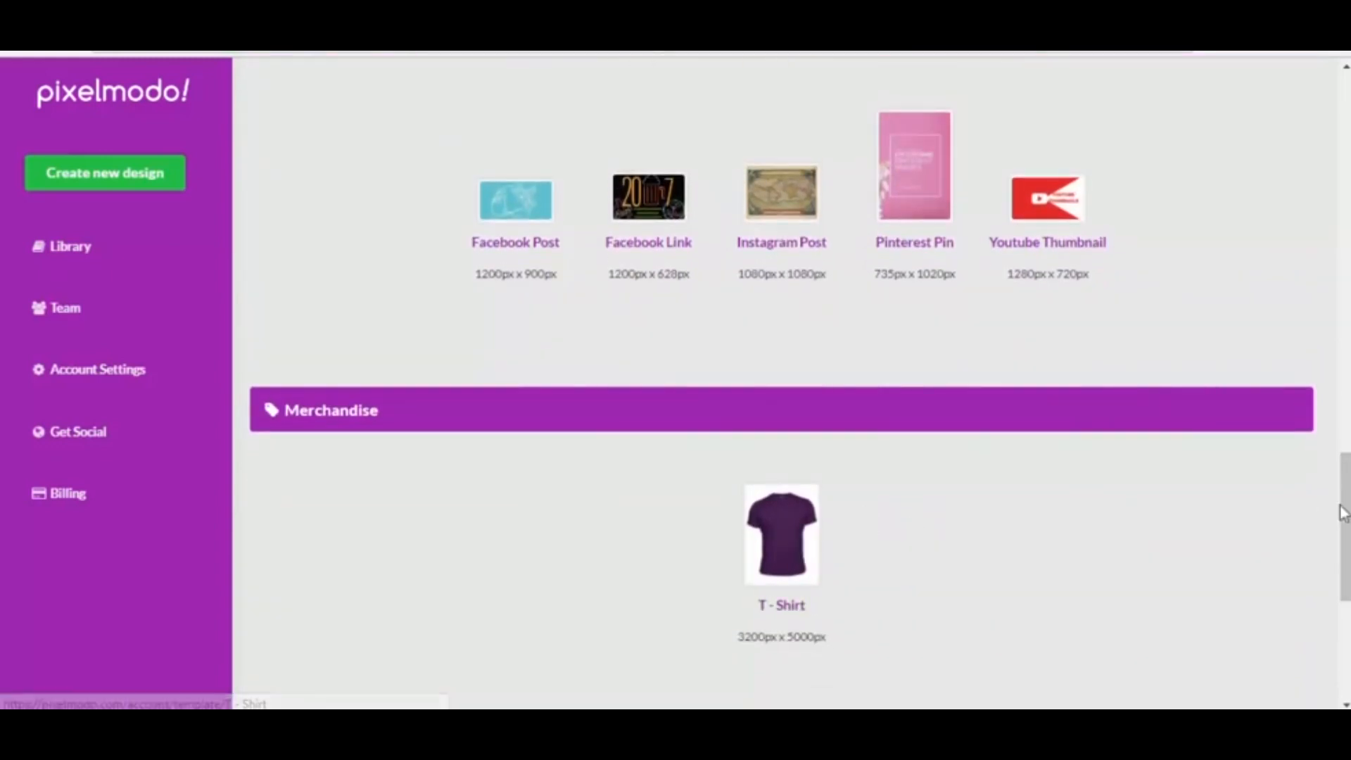
drag(1346, 513, 1347, 498)
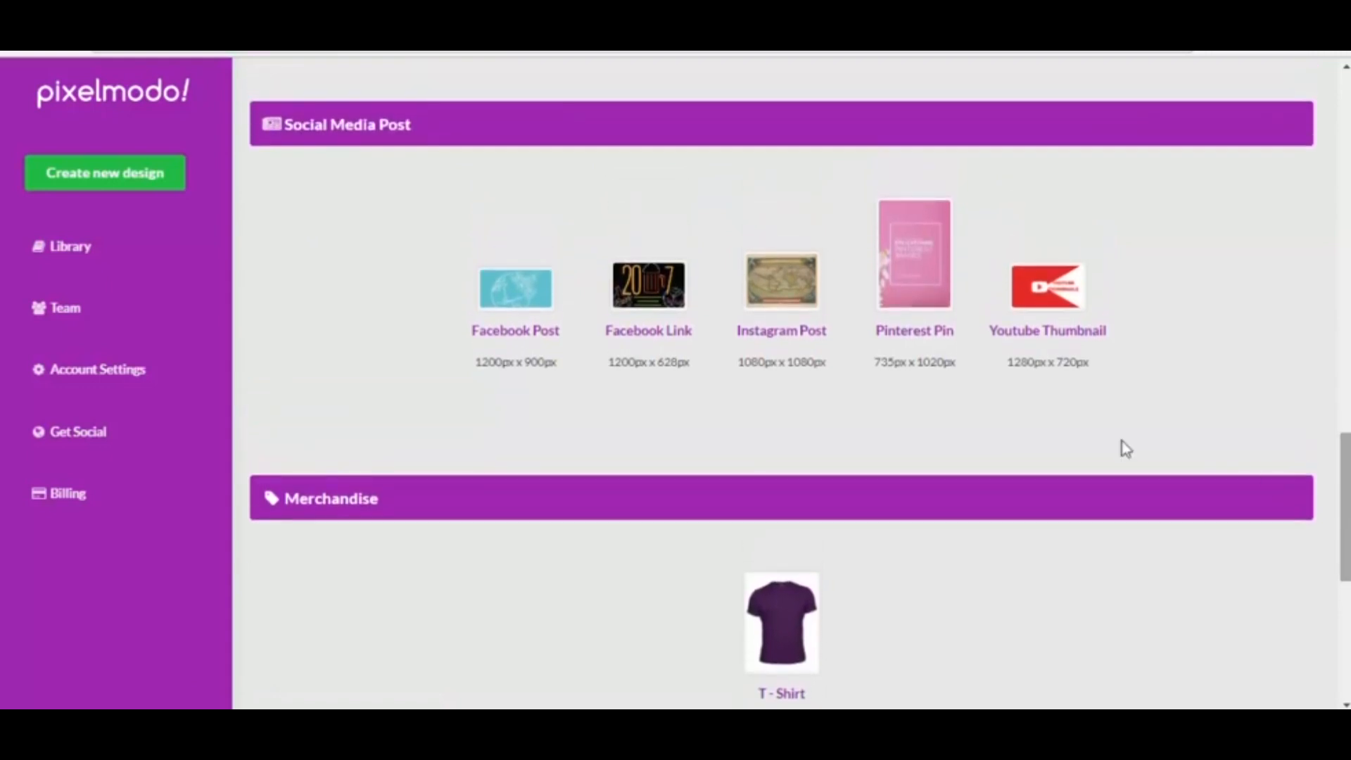
click(516, 310)
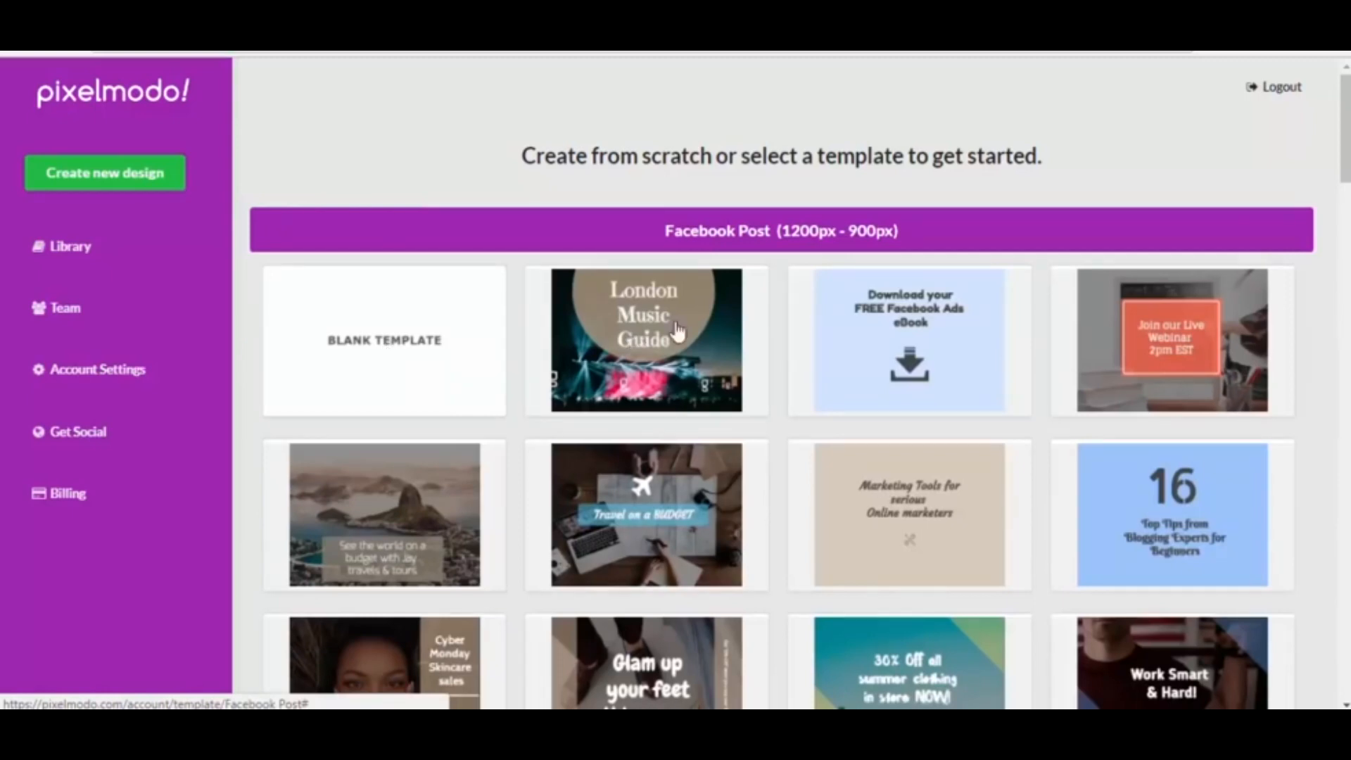
drag(1344, 127, 1345, 164)
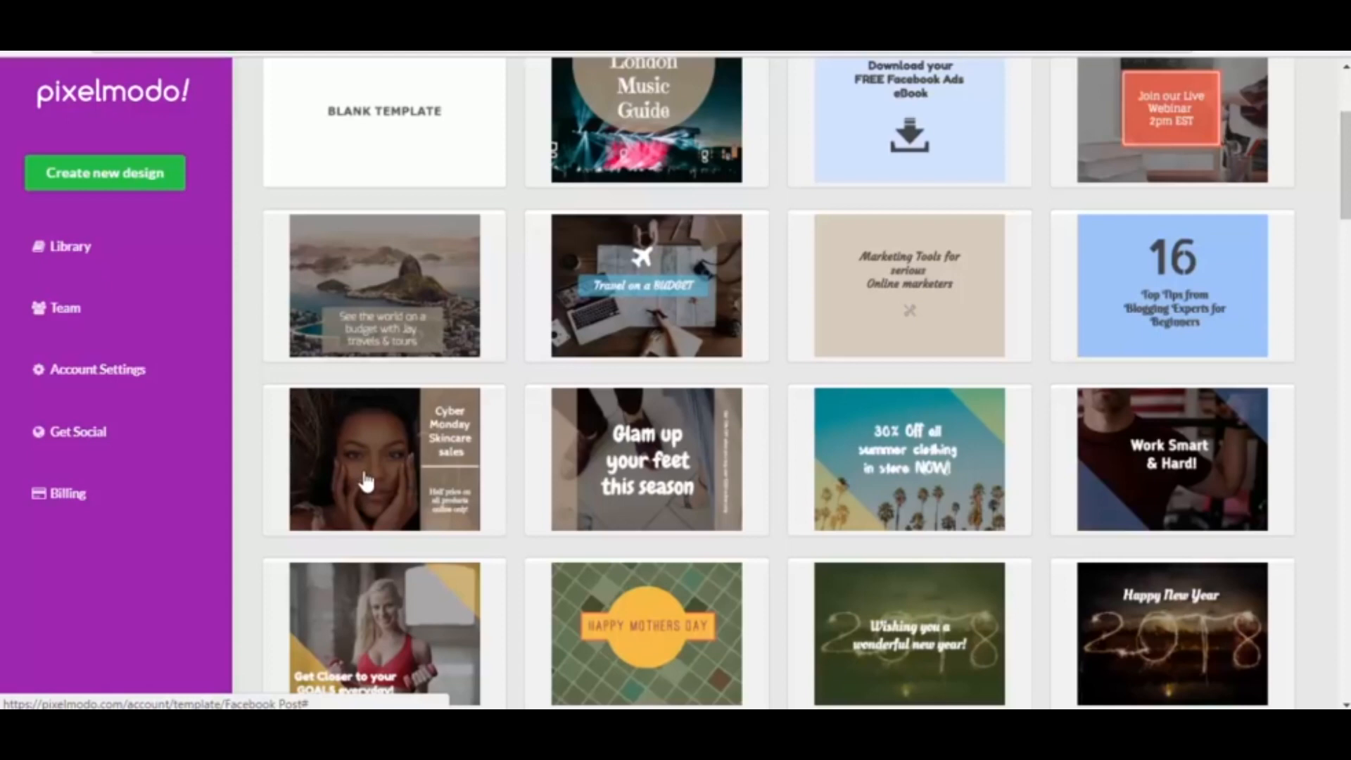
scroll(365, 482, up, 3)
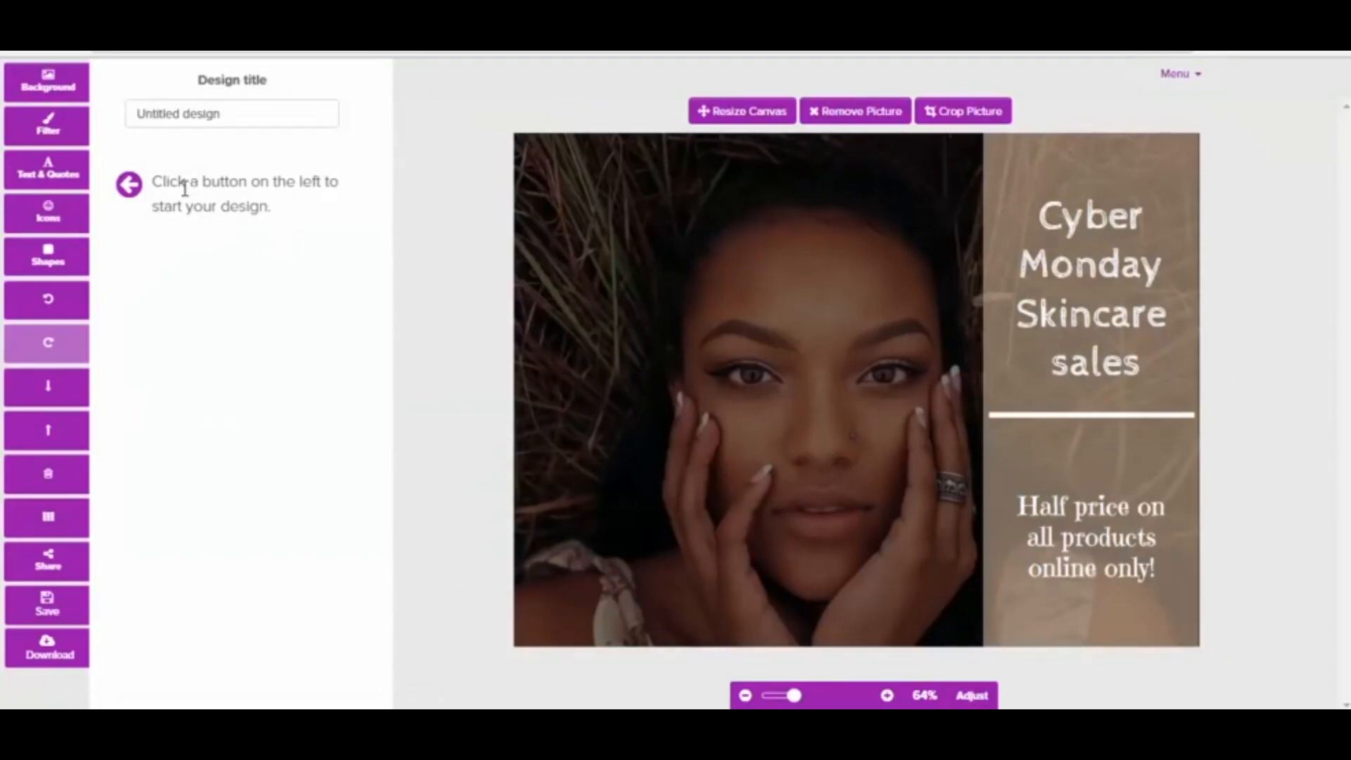
Add the quote beginning "But life was something more" and place it in the photo's upper-left area
click(48, 96)
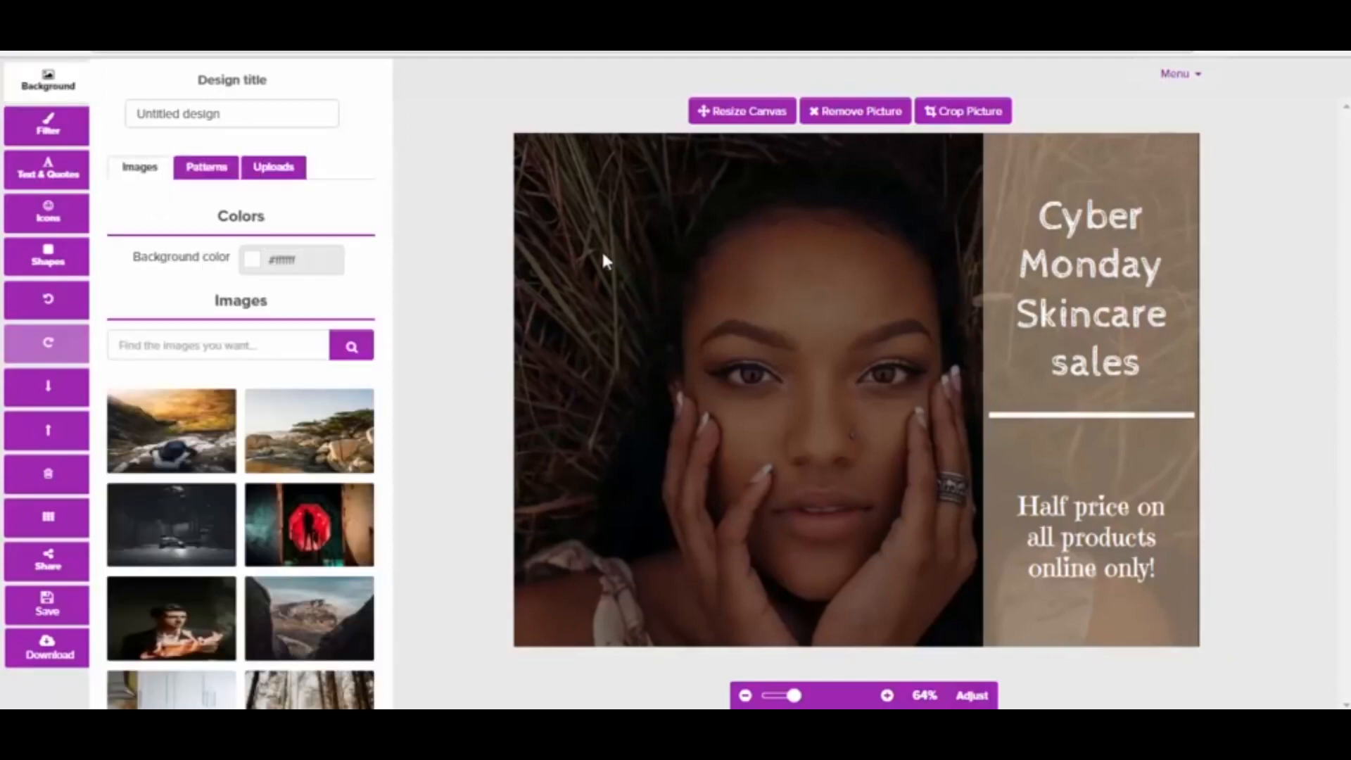
click(46, 176)
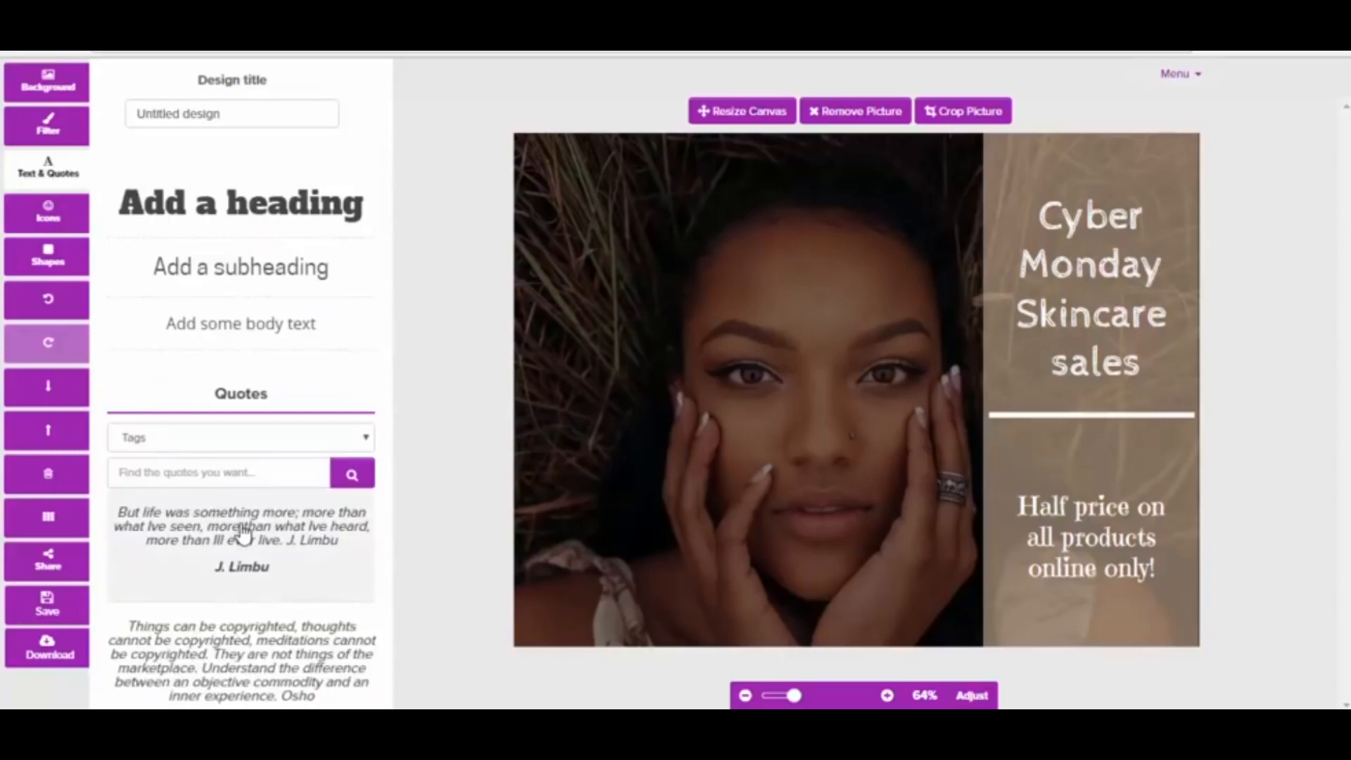
click(242, 535)
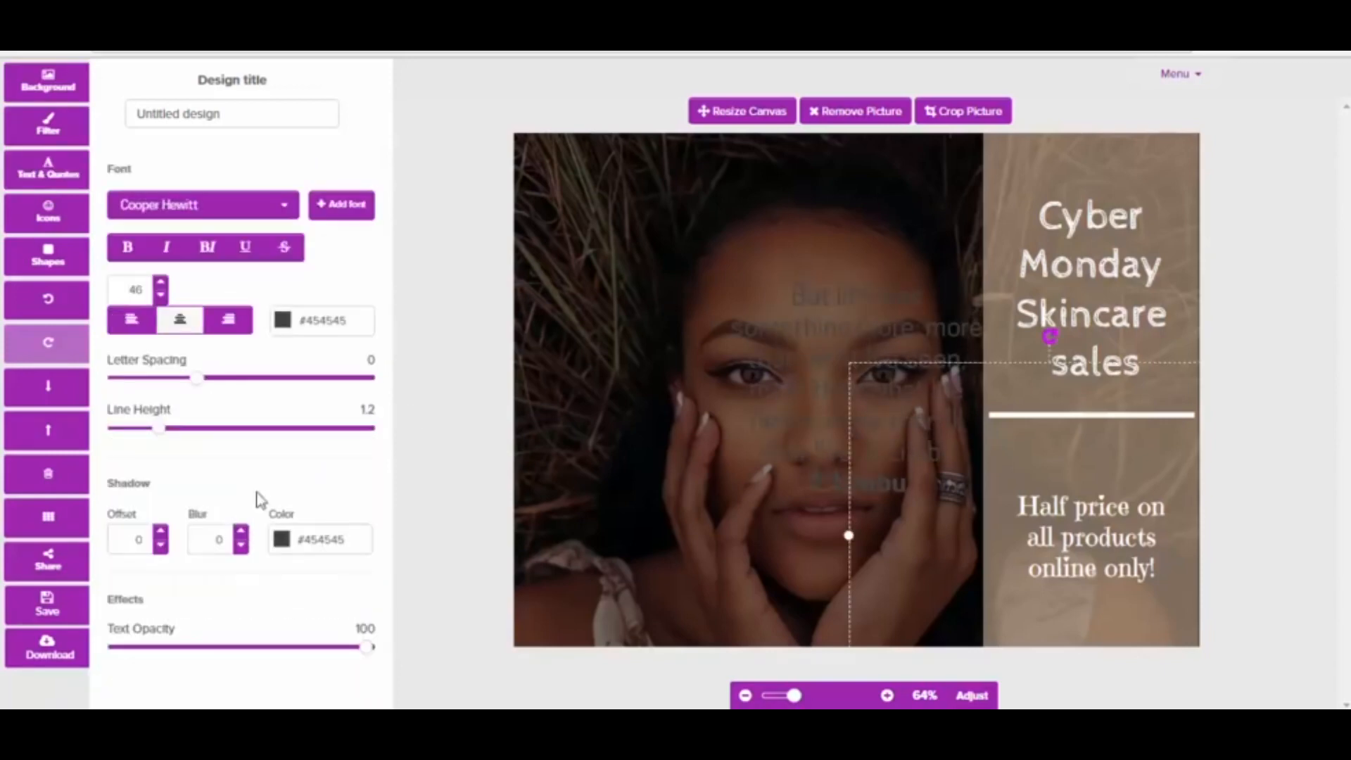
drag(739, 346, 692, 324)
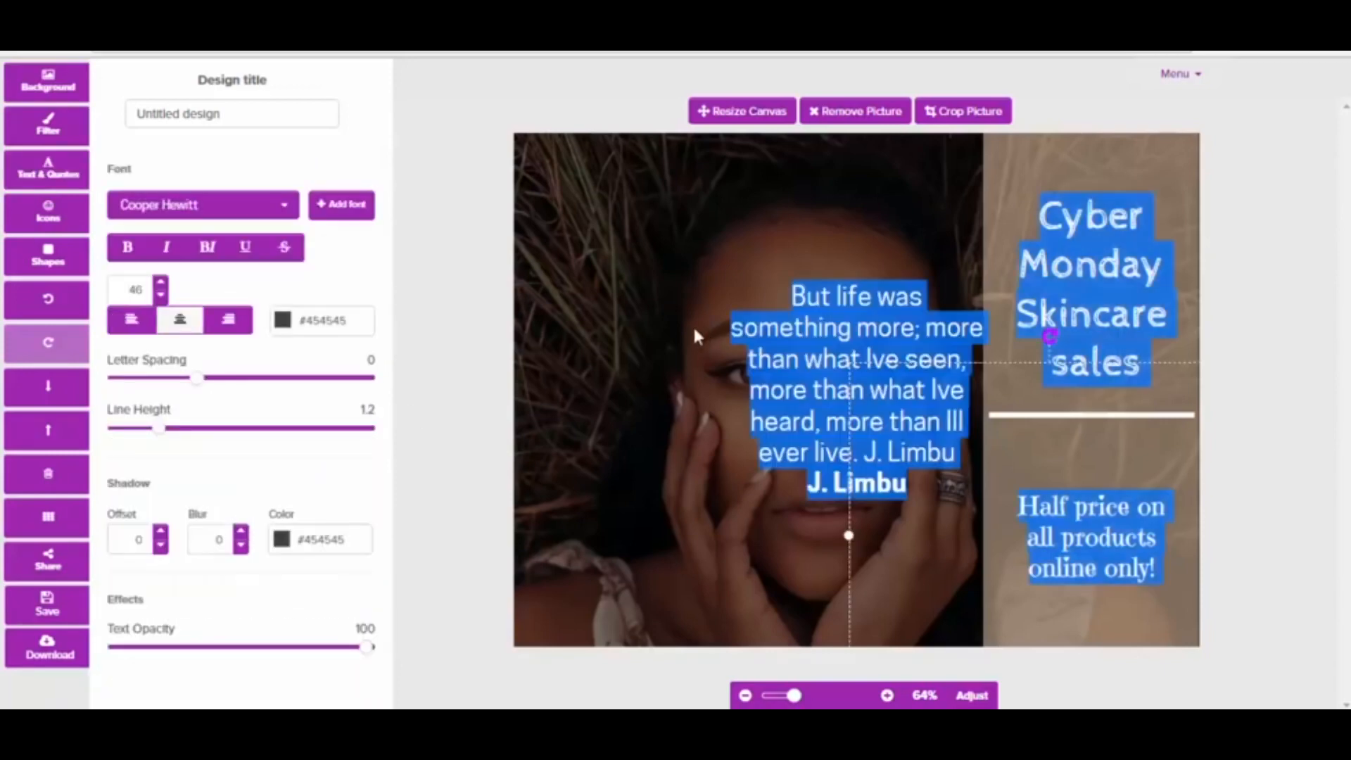
click(597, 249)
drag(787, 362, 605, 249)
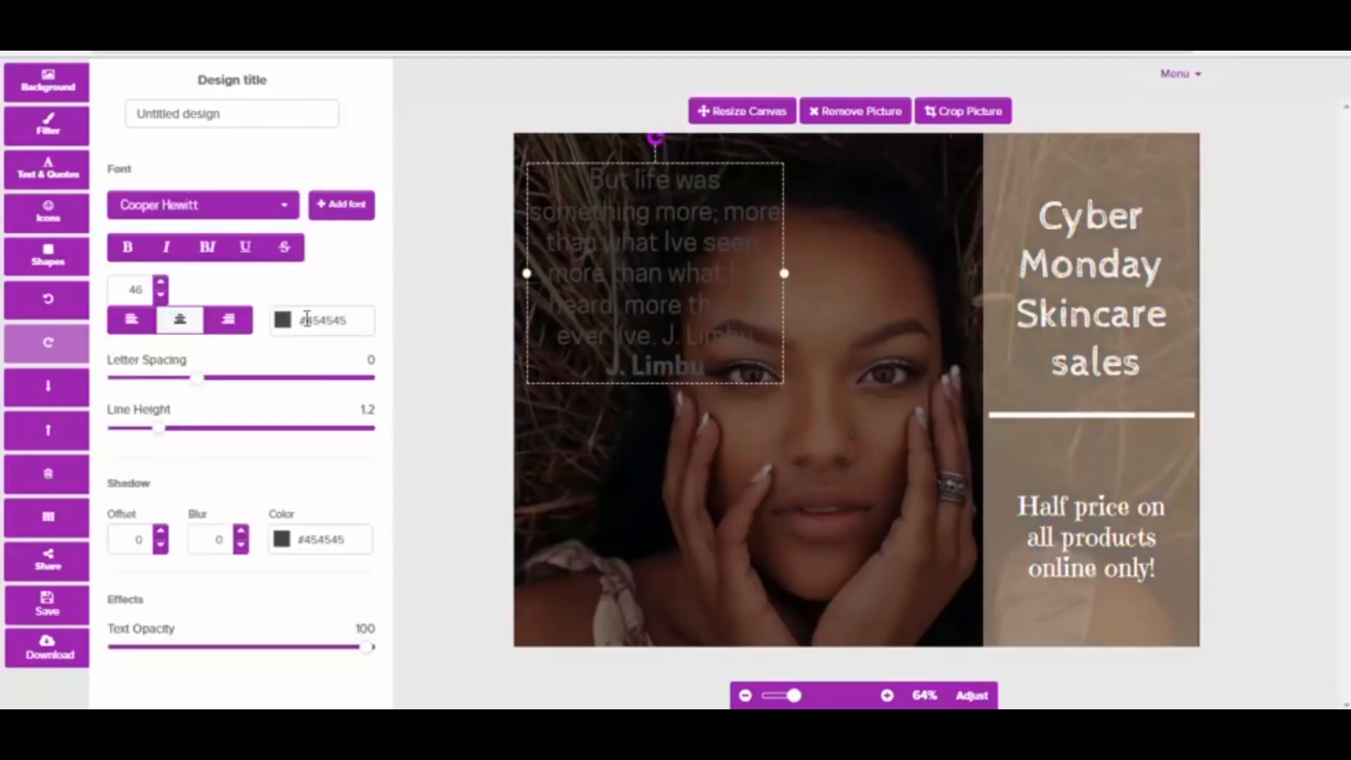
Change the quote's text color to white and deselect it
click(284, 322)
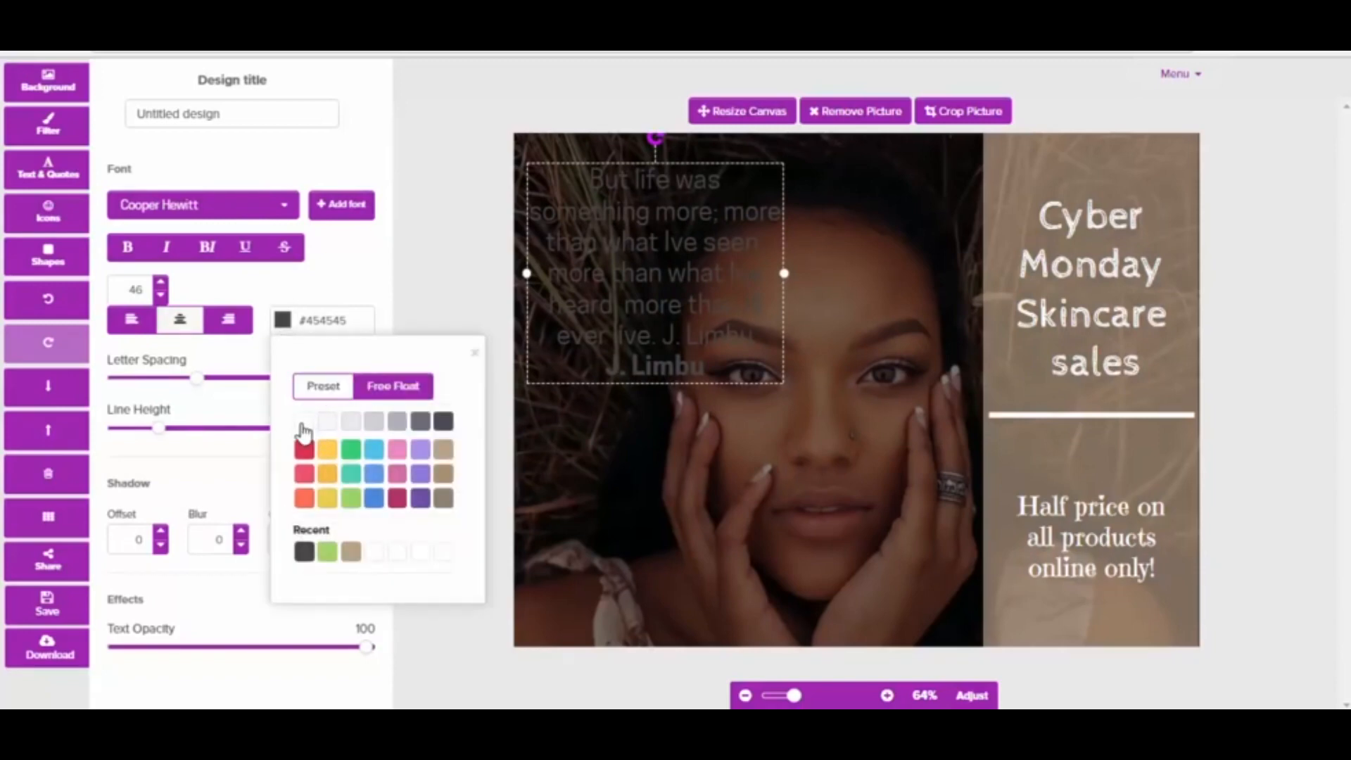
click(304, 421)
click(641, 452)
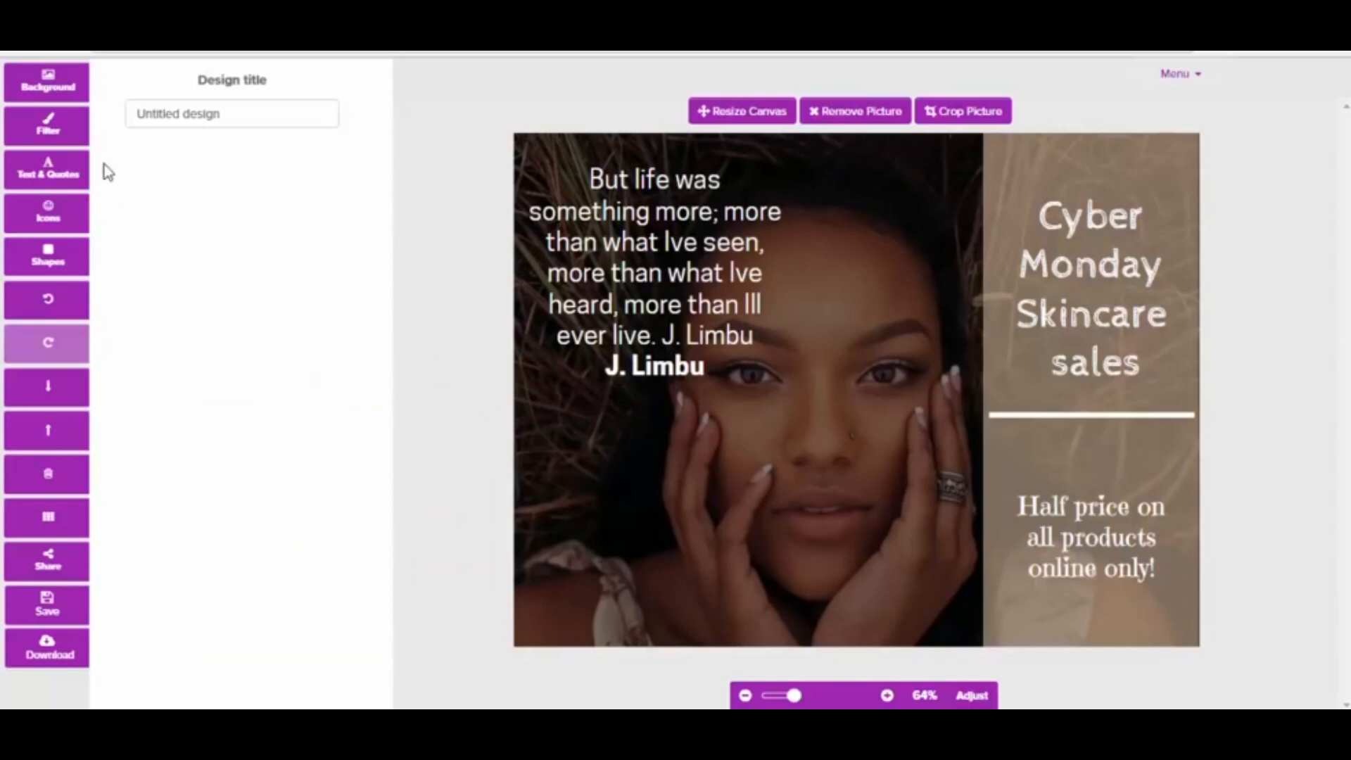
Apply the green #a0d468 color overlay to the background photo at a strength of 19
click(51, 134)
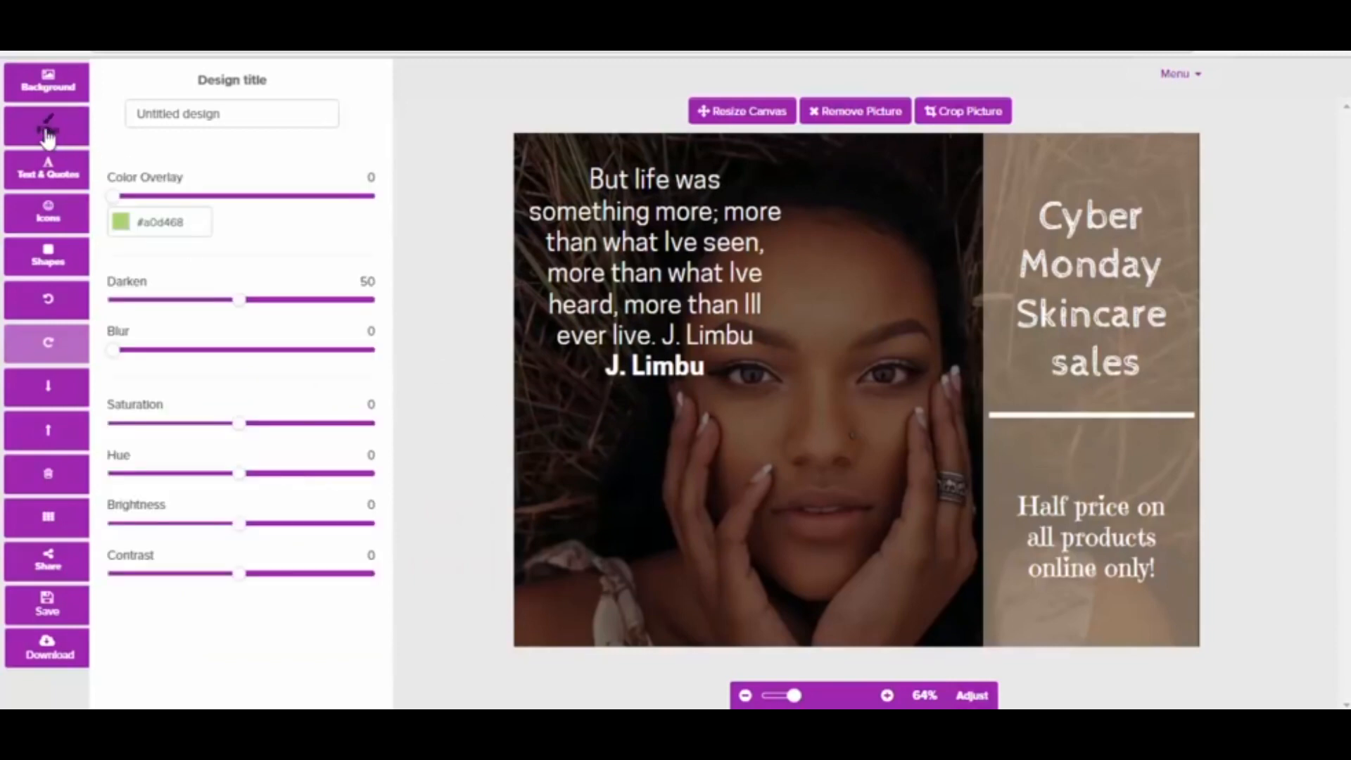
click(114, 197)
drag(140, 209, 190, 210)
drag(181, 208, 163, 213)
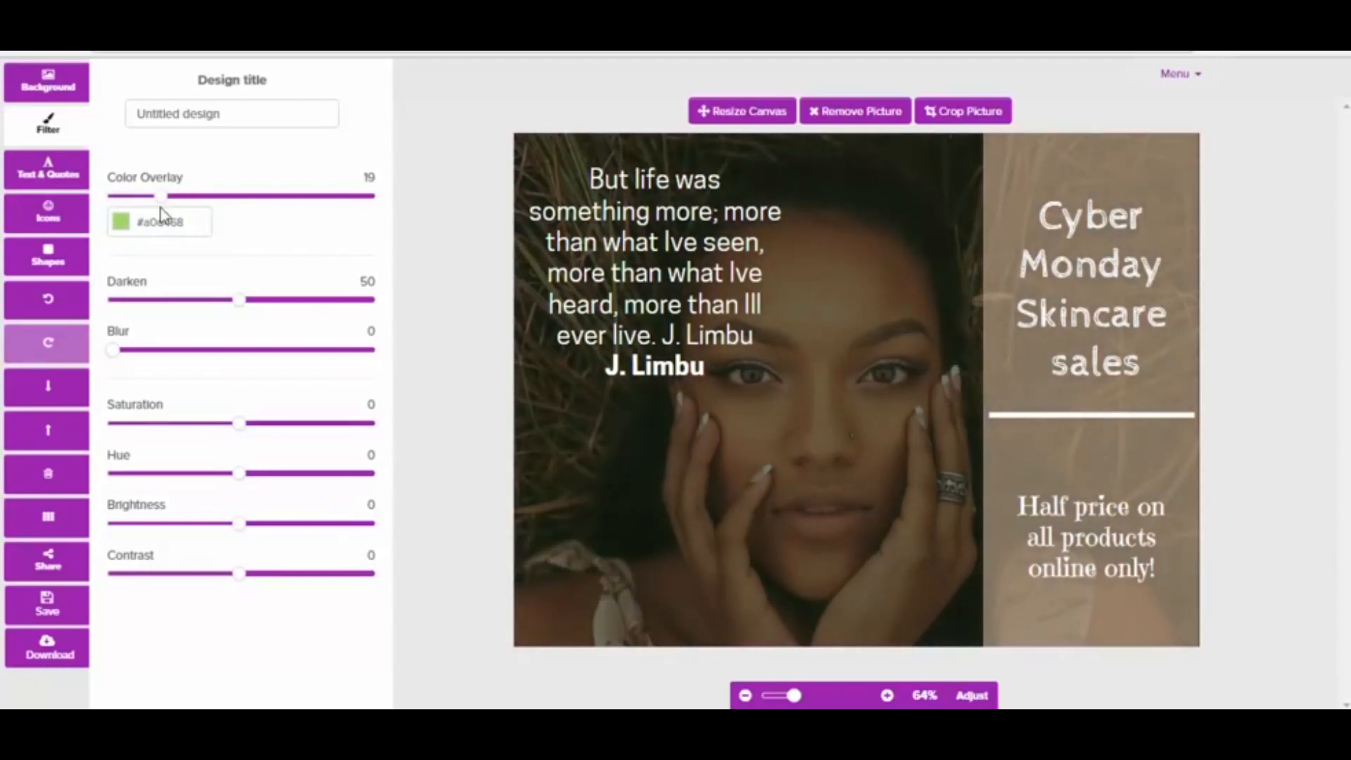
Change the background photo's color overlay to yellow #ffce54 and raise its strength to 31
click(121, 222)
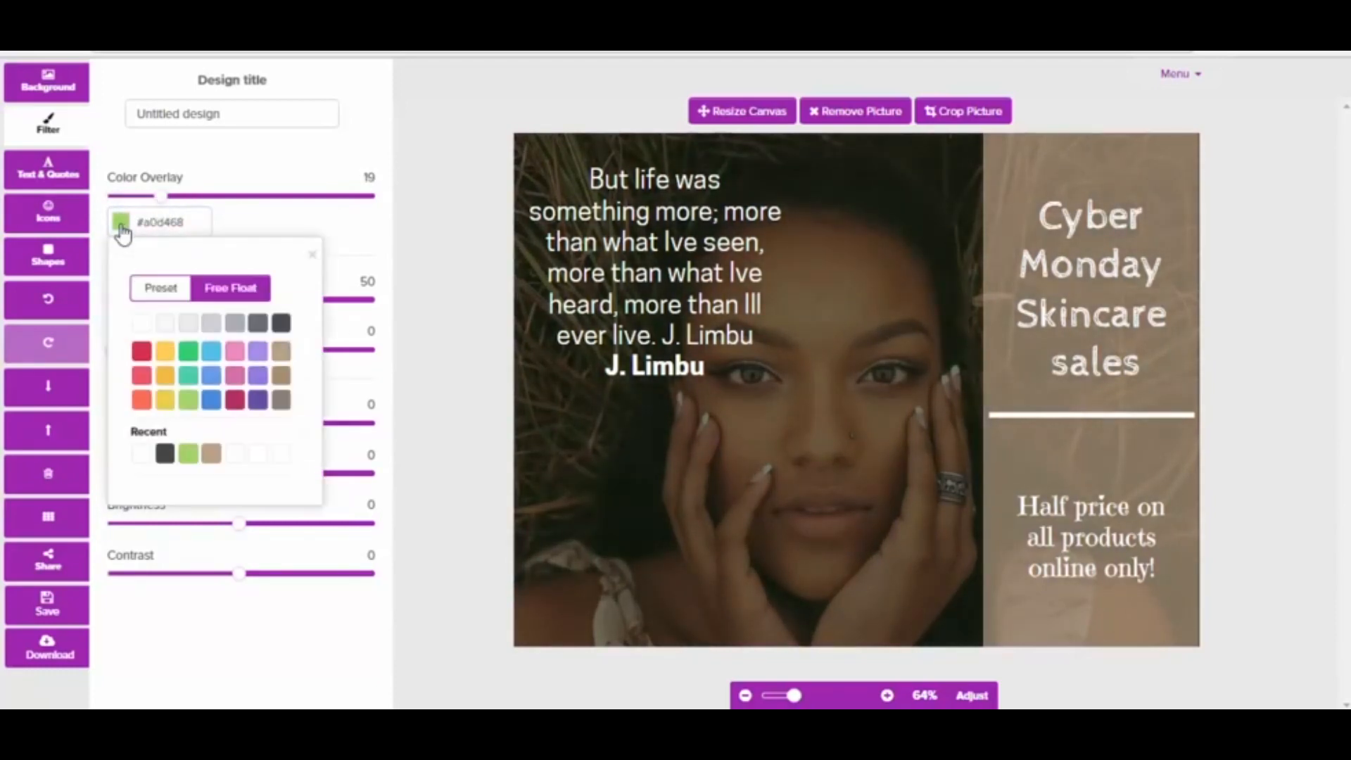
click(167, 361)
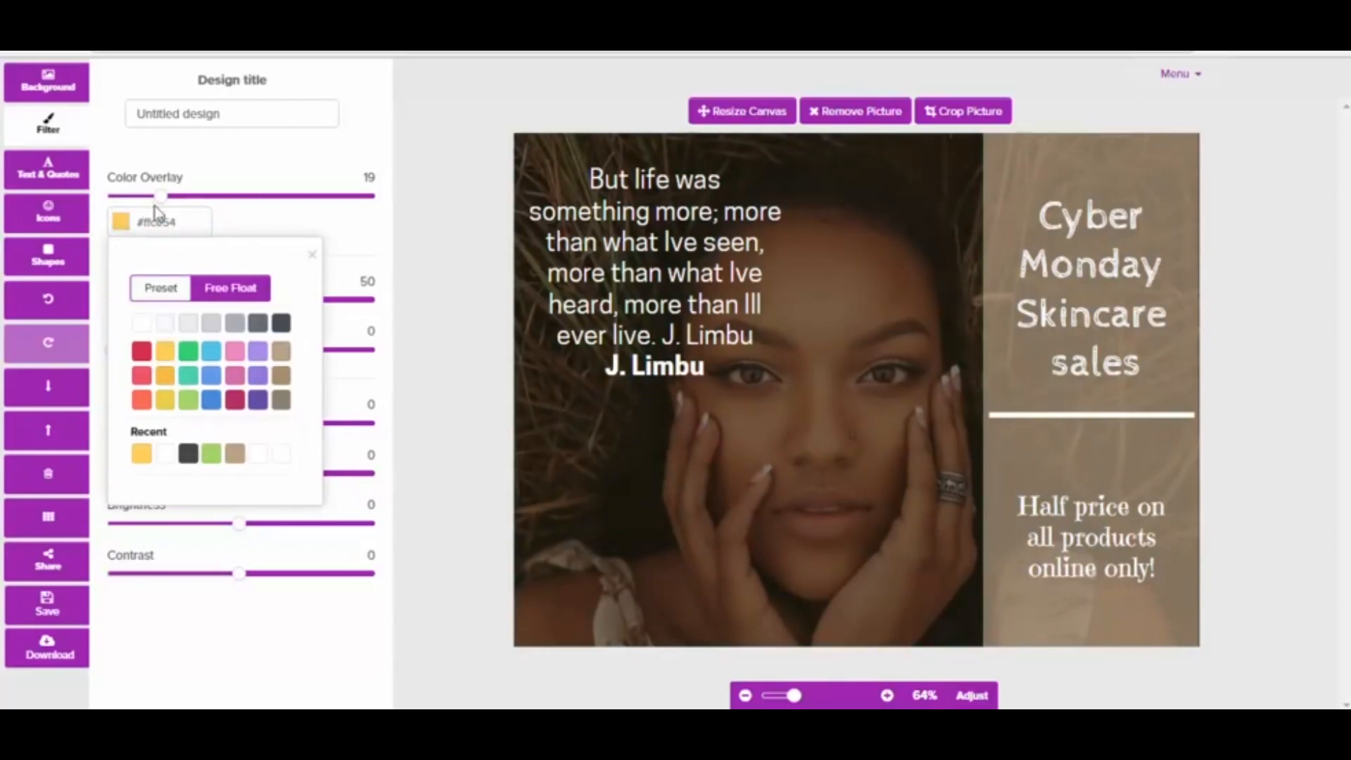
drag(163, 198, 196, 201)
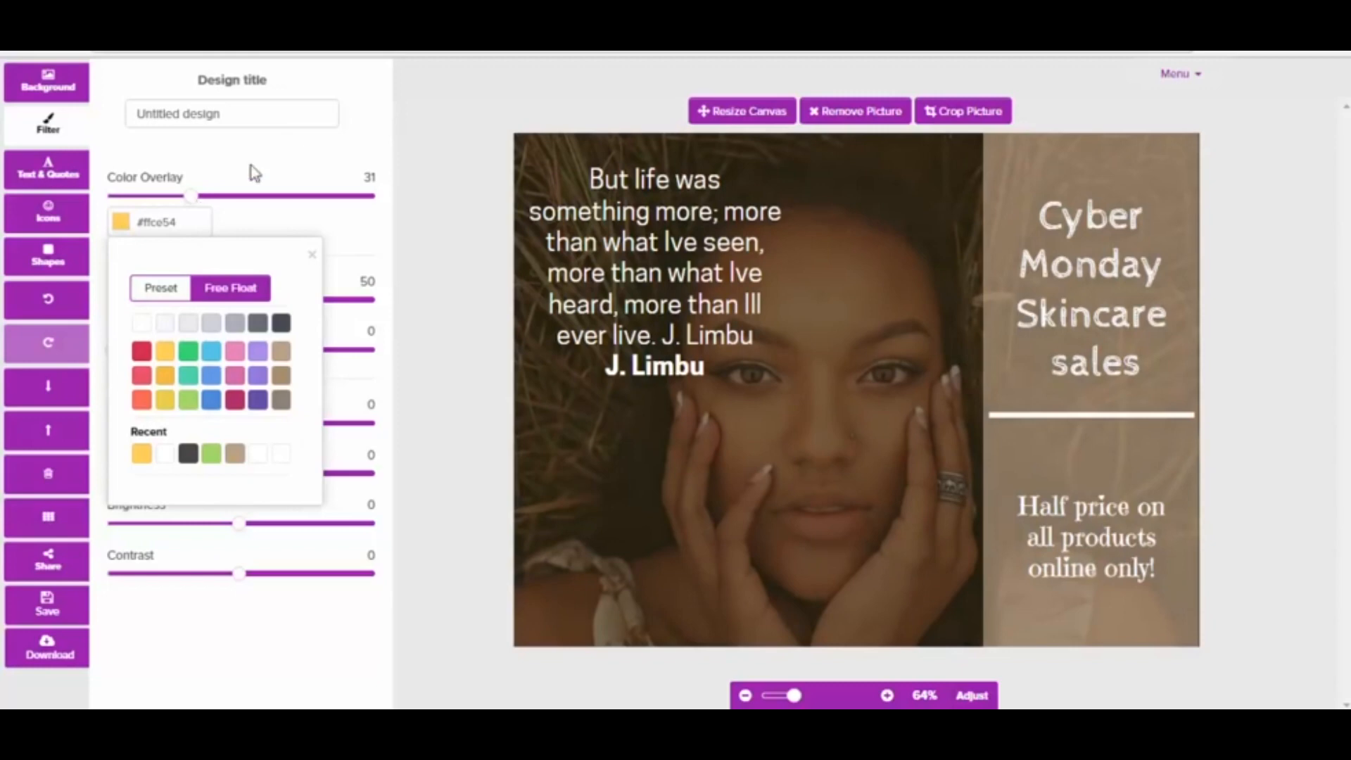
click(229, 180)
Set the photo filters to darken 30, blur 10, saturation -44, hue -4, brightness -16 and contrast -23
drag(239, 300, 190, 304)
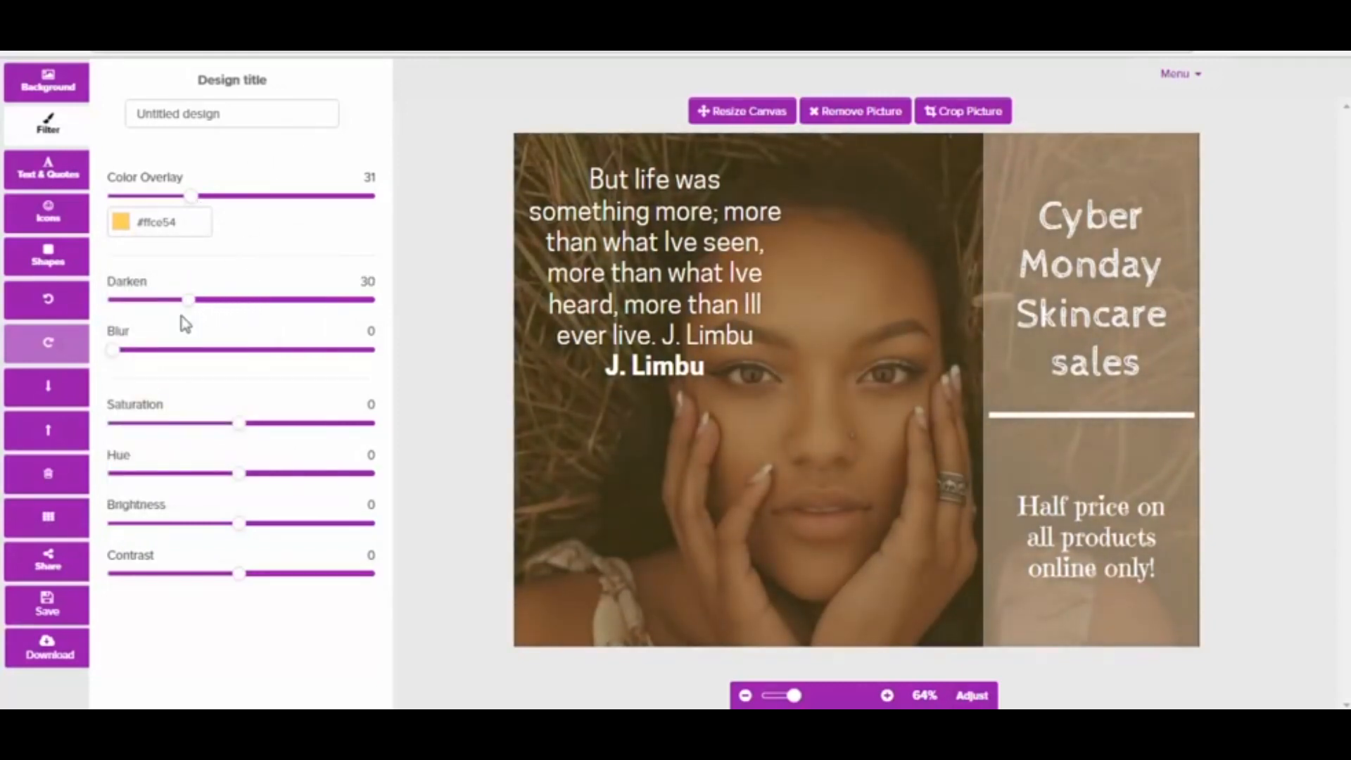
drag(122, 350, 145, 360)
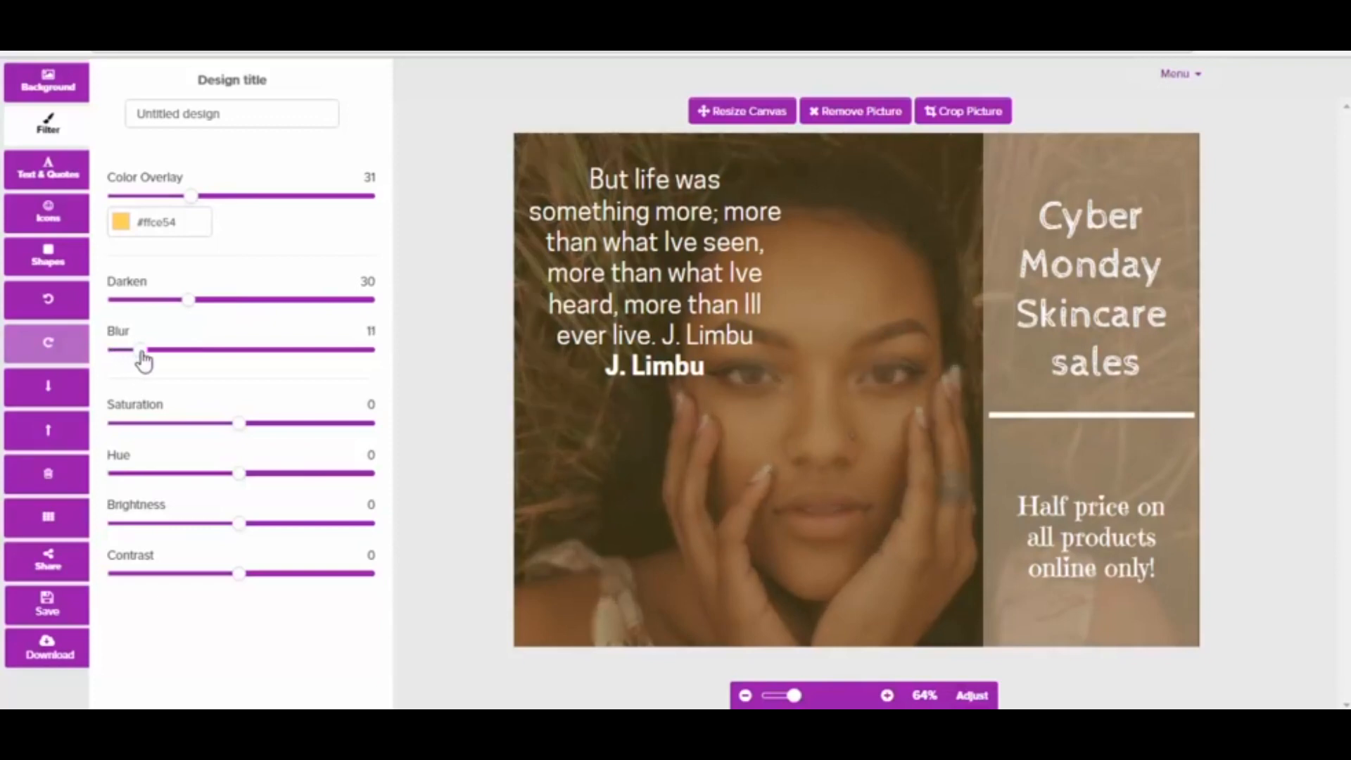
drag(241, 425, 189, 437)
drag(238, 475, 214, 576)
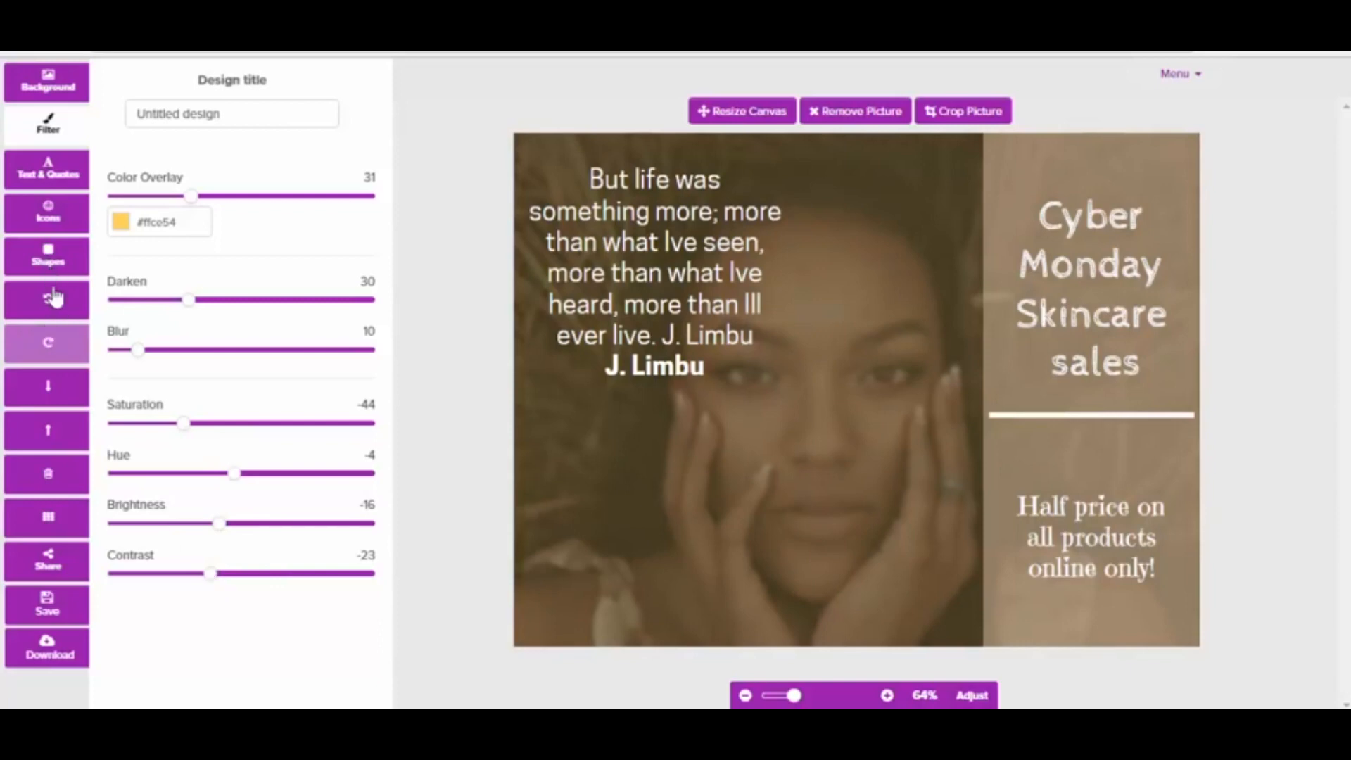
Add the Pinterest icon to the design, shrink it and place it in the canvas's upper-right corner
click(46, 220)
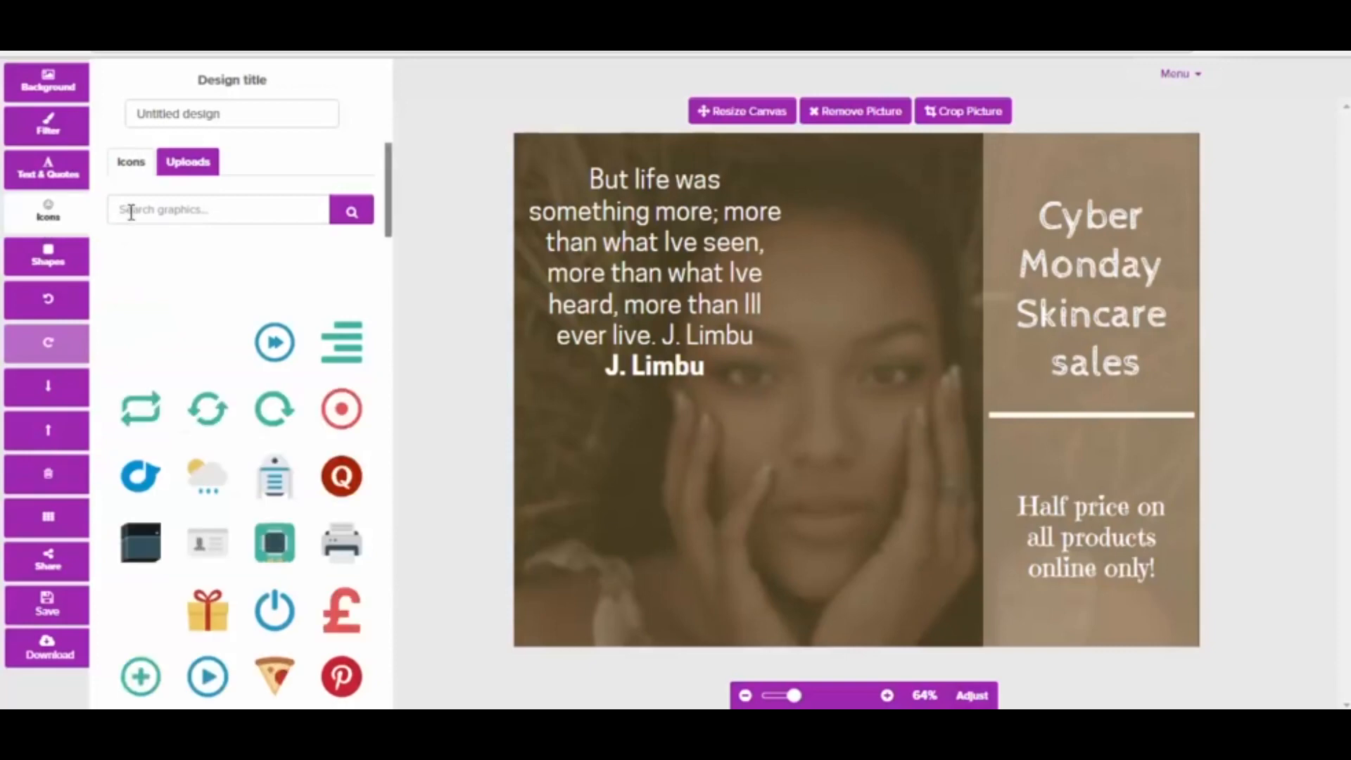
click(169, 217)
click(343, 677)
click(866, 423)
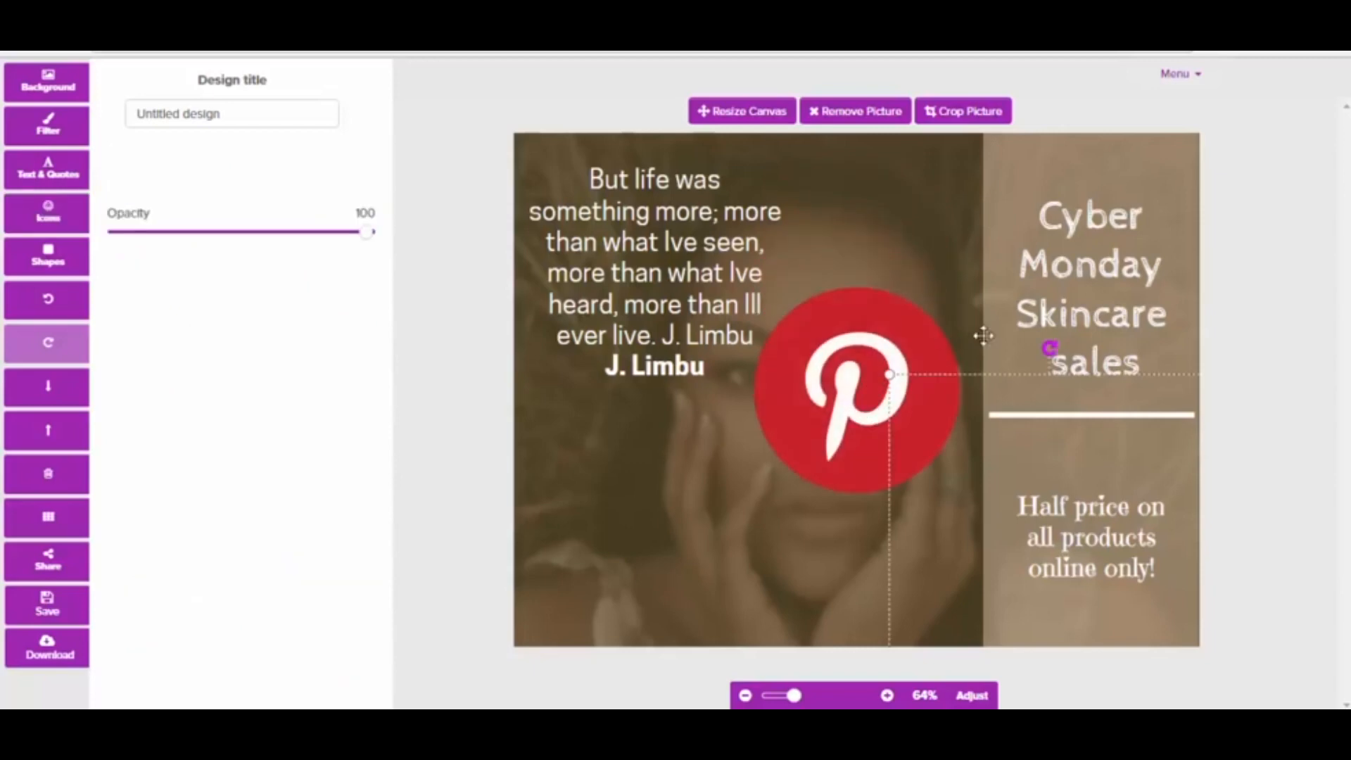
drag(854, 380, 935, 350)
drag(1037, 261, 1168, 156)
Shift the "Cyber Monday Skincare sales" heading left and down, and move the "Half price on all products online only!" text left
click(1065, 263)
drag(1061, 264, 1037, 268)
drag(1101, 547, 1087, 547)
drag(1065, 344, 1066, 359)
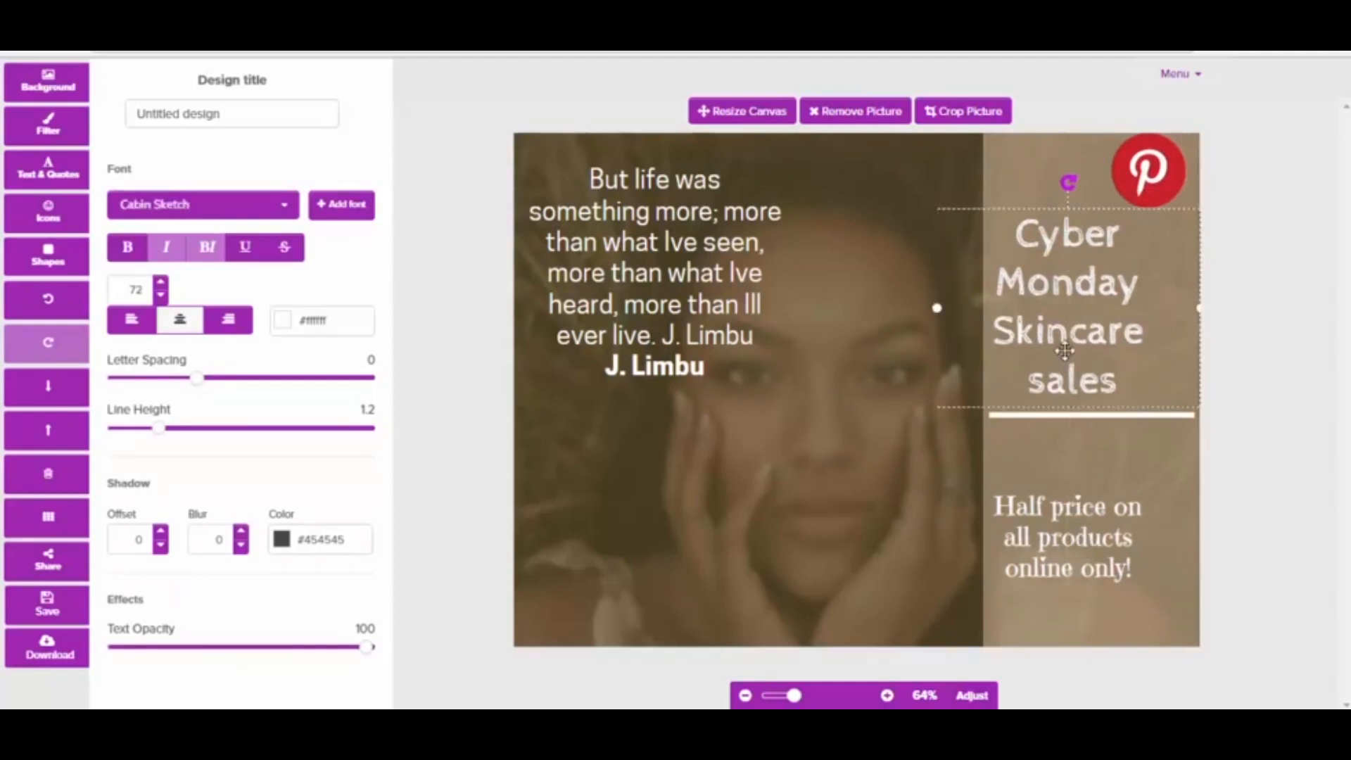
Nudge the Pinterest icon slightly down and away from the canvas corner, and deselect it
click(1000, 184)
click(1145, 176)
drag(1144, 176, 1148, 184)
click(838, 226)
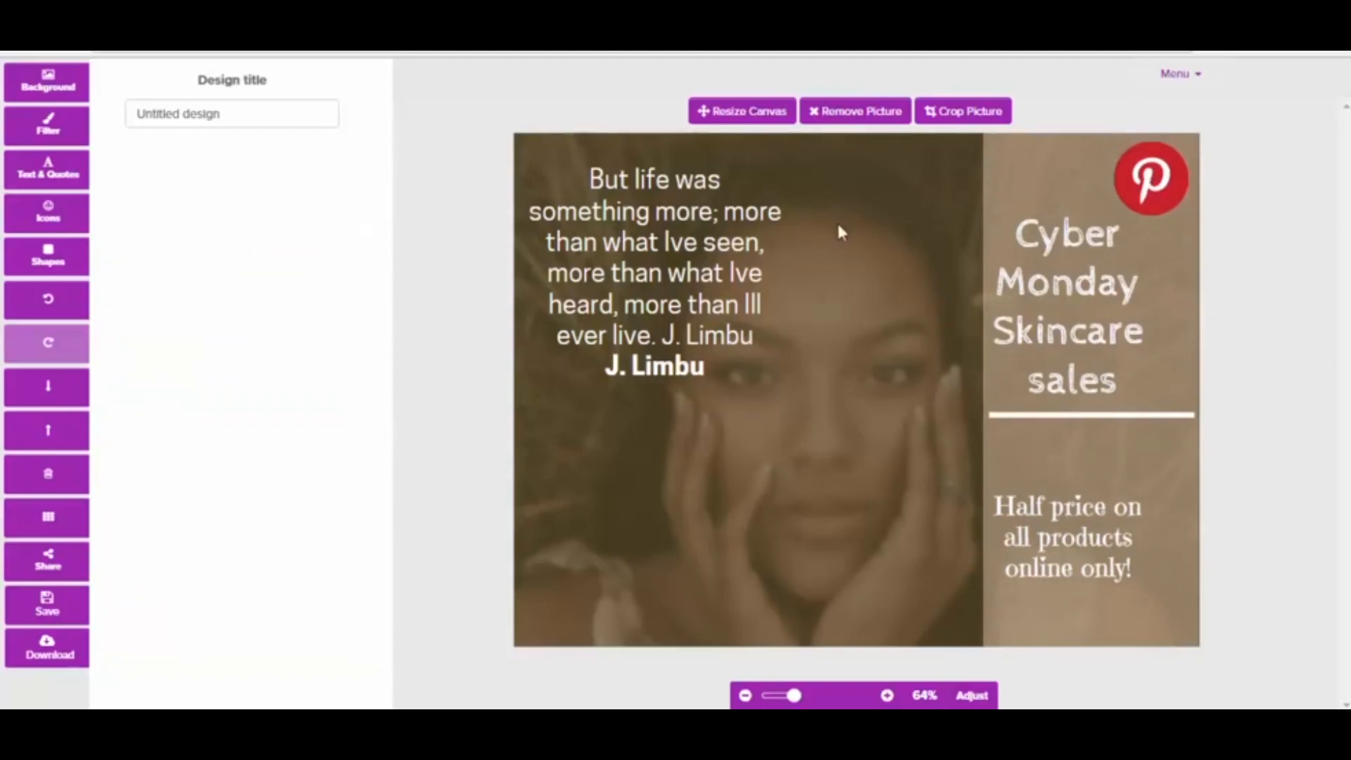
Browse the icon graphics and open the shapes collection
click(51, 224)
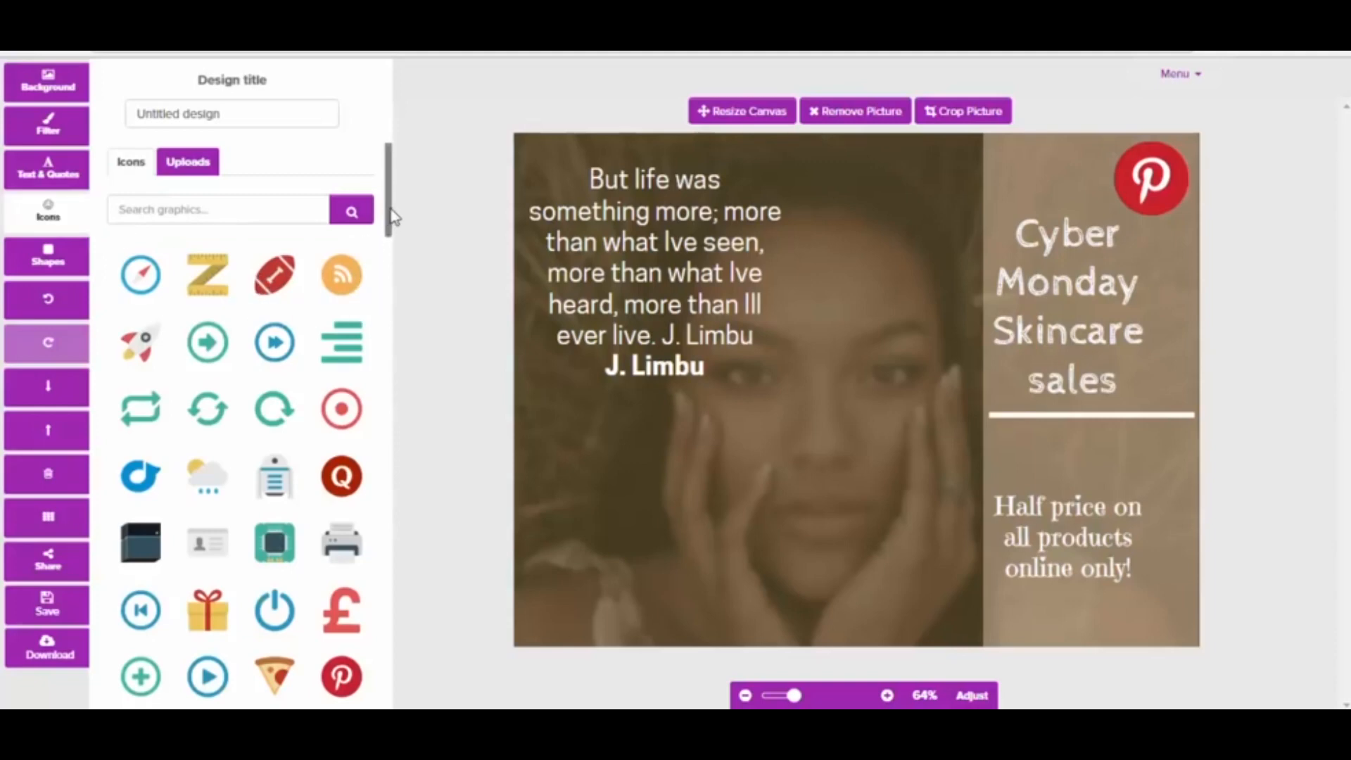
drag(391, 224, 332, 233)
click(48, 262)
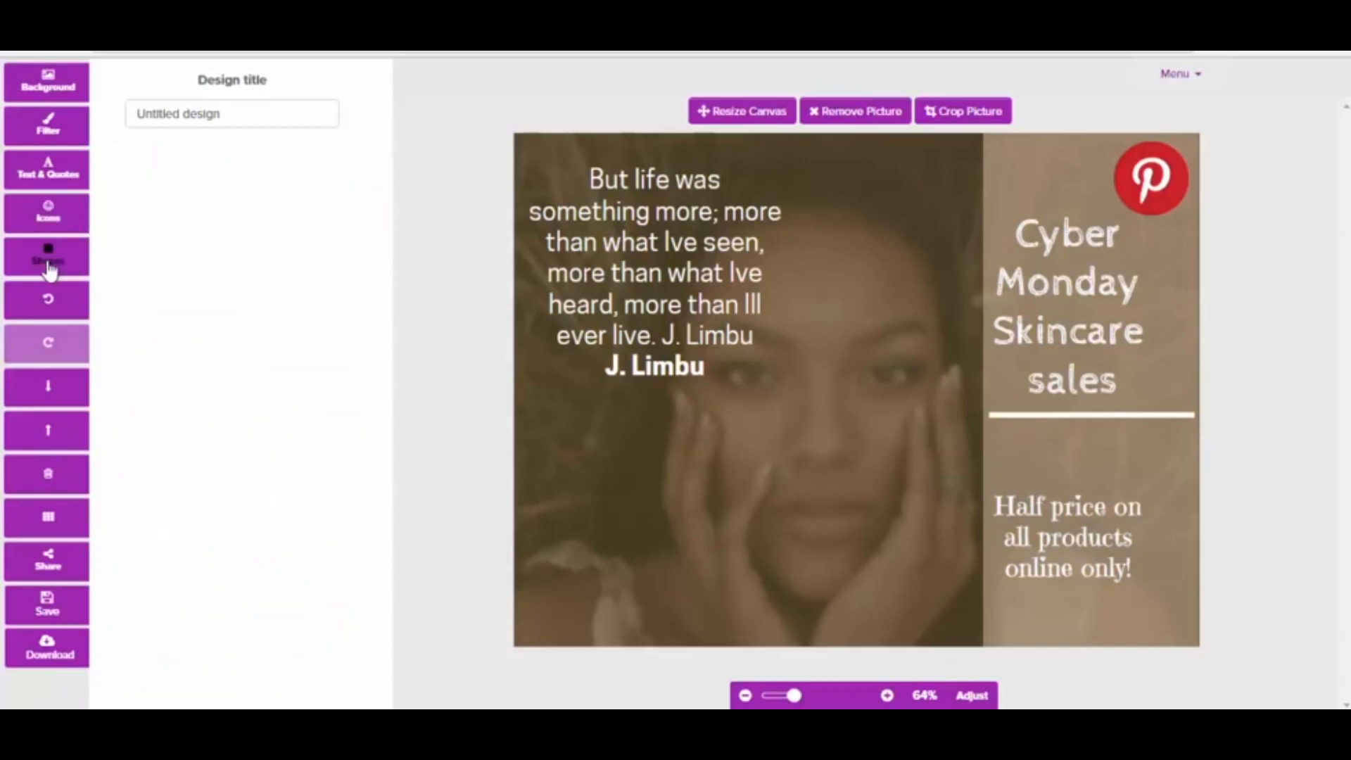